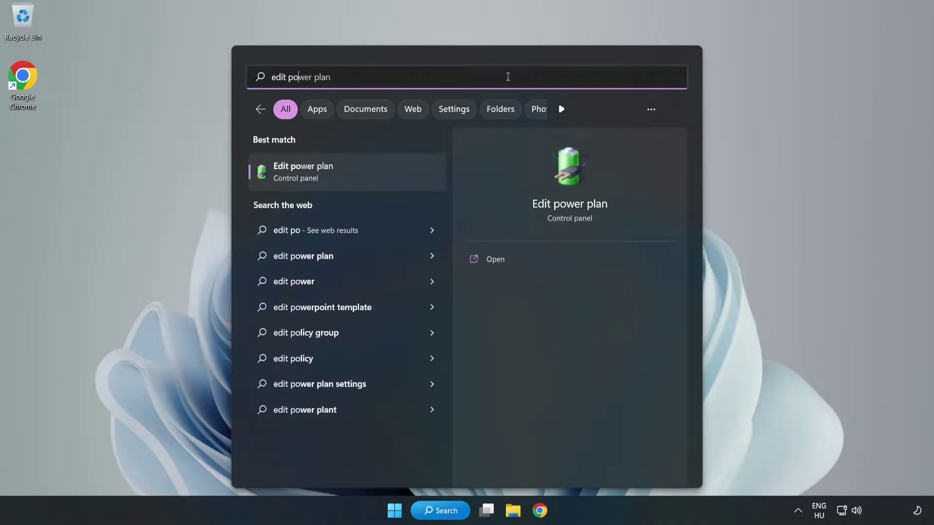
# - Find the Edit power plan settings, activate the High performance power plan, and close Power Options
pyautogui.write('plan')
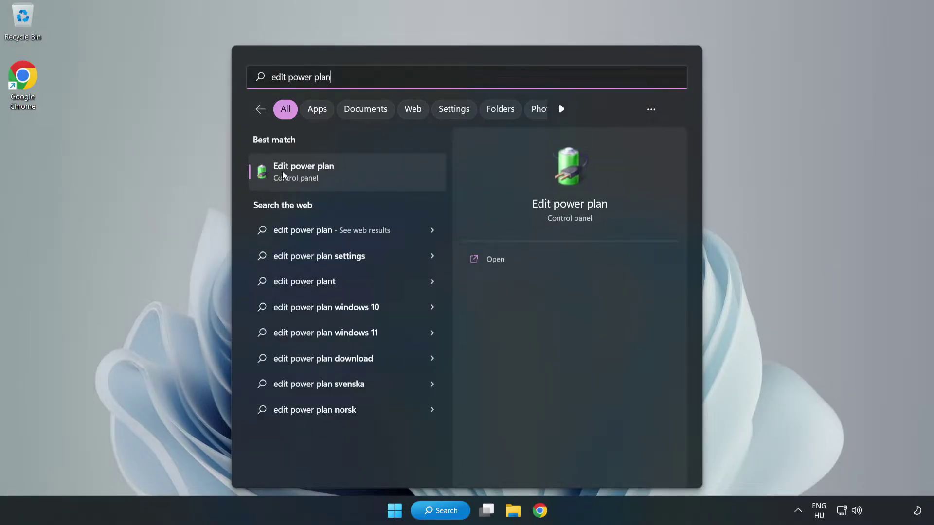
pyautogui.click(352, 172)
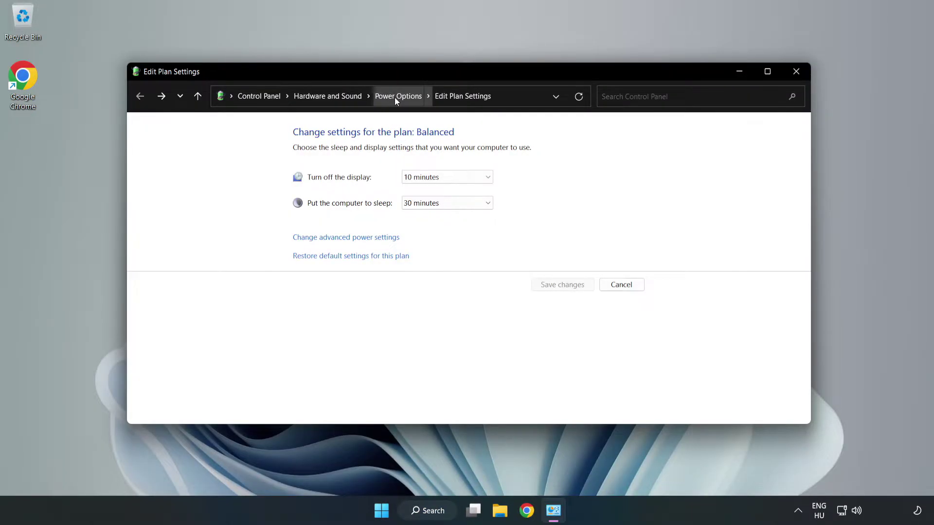
pyautogui.click(395, 97)
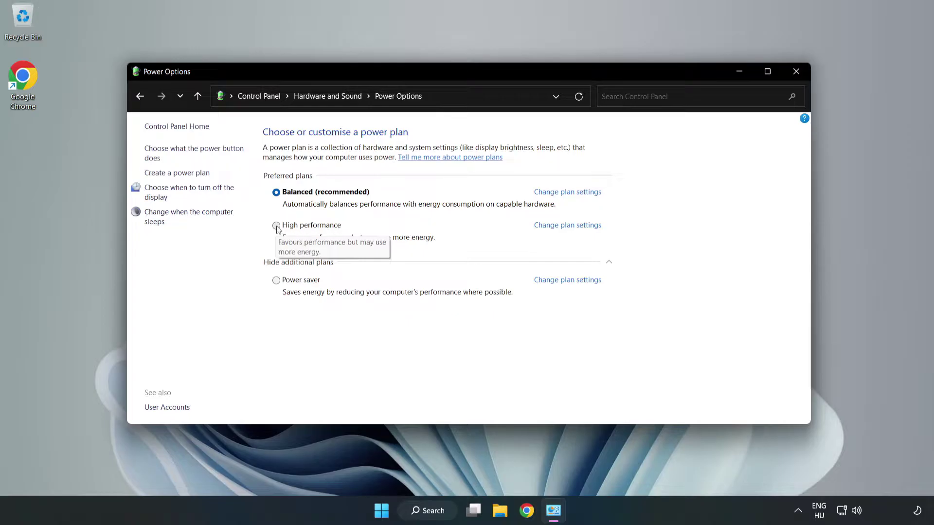
pyautogui.click(307, 227)
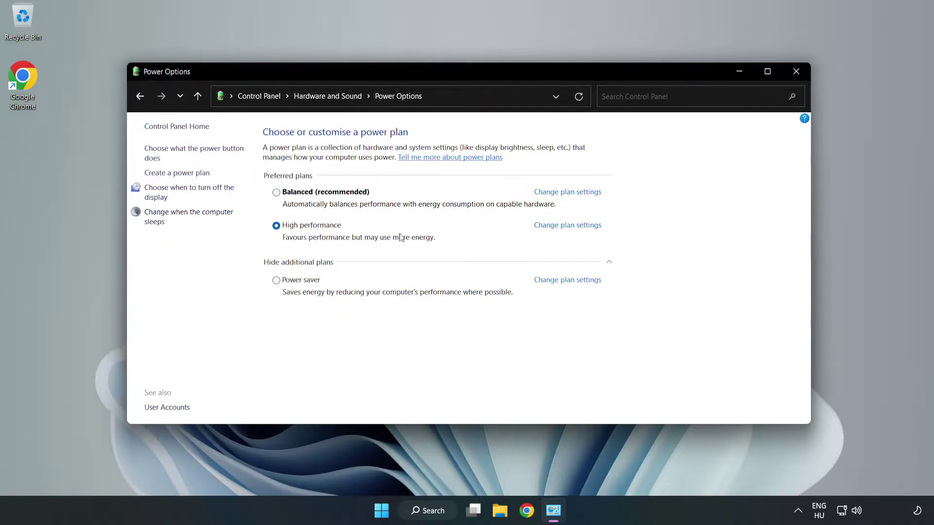
pyautogui.click(793, 76)
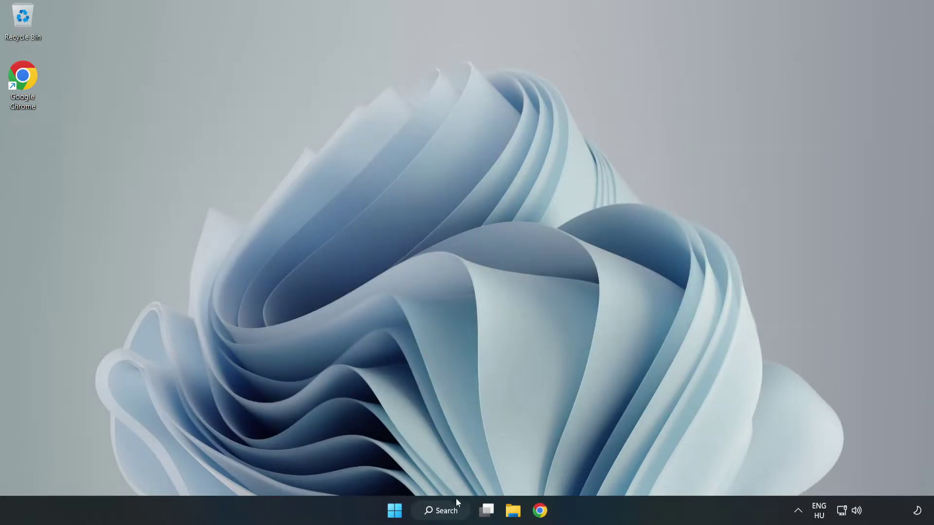
# - Open Device Manager through system search and expand the Display adapters category
pyautogui.click(452, 512)
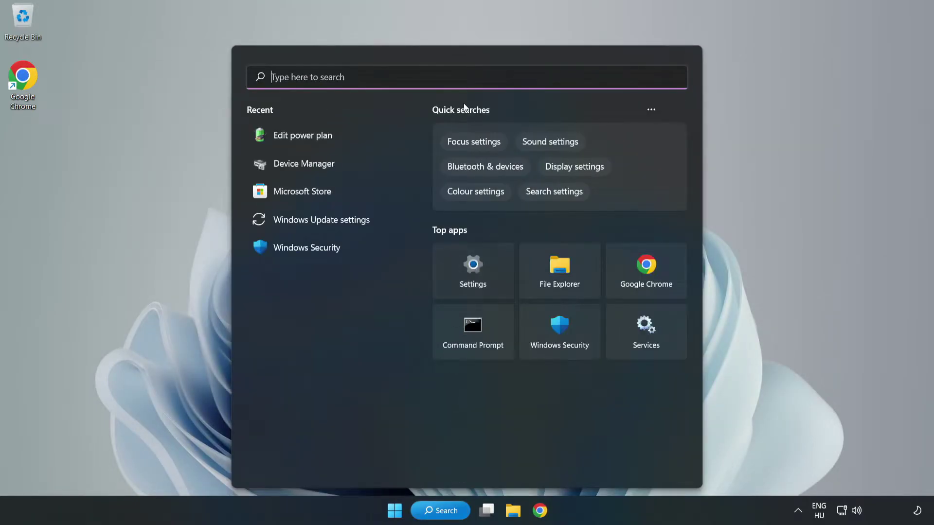
pyautogui.write('de')
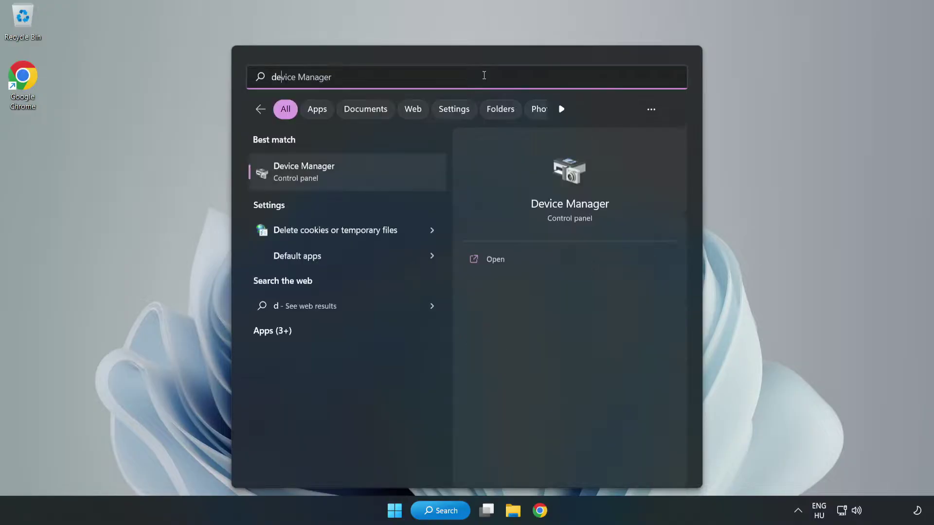
pyautogui.write('vice manager')
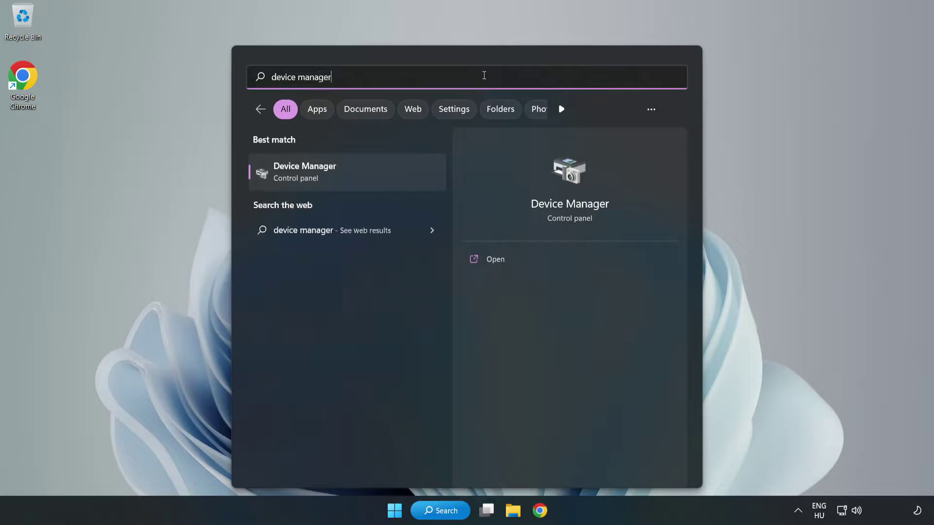
pyautogui.click(340, 175)
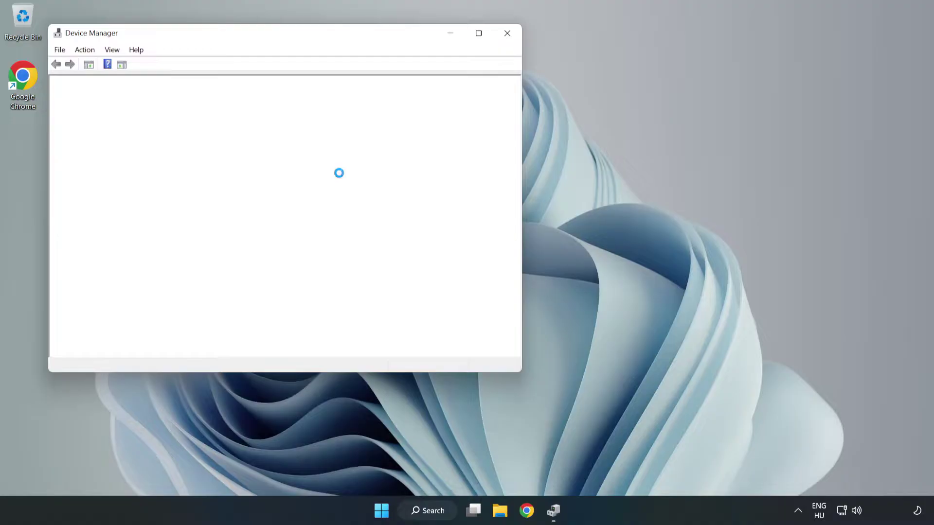
pyautogui.moveTo(257, 39); pyautogui.dragTo(431, 95)
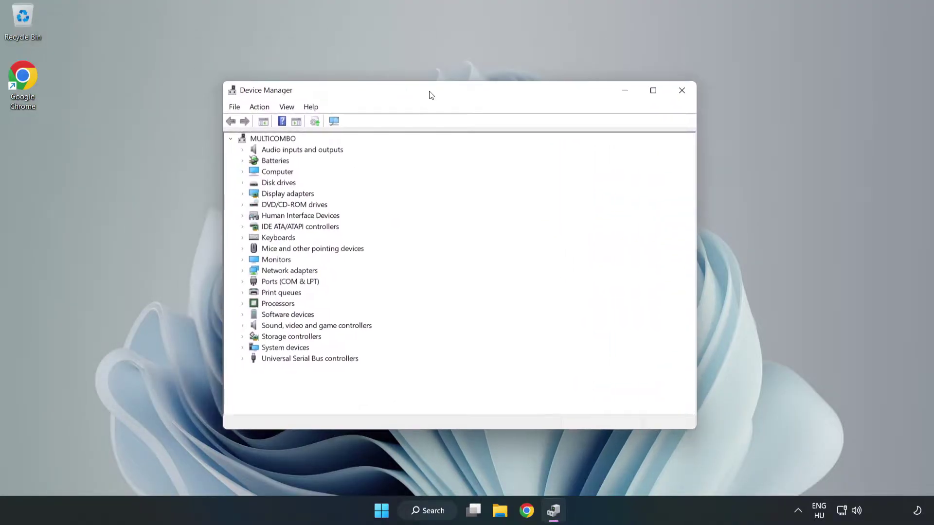
pyautogui.click(254, 193)
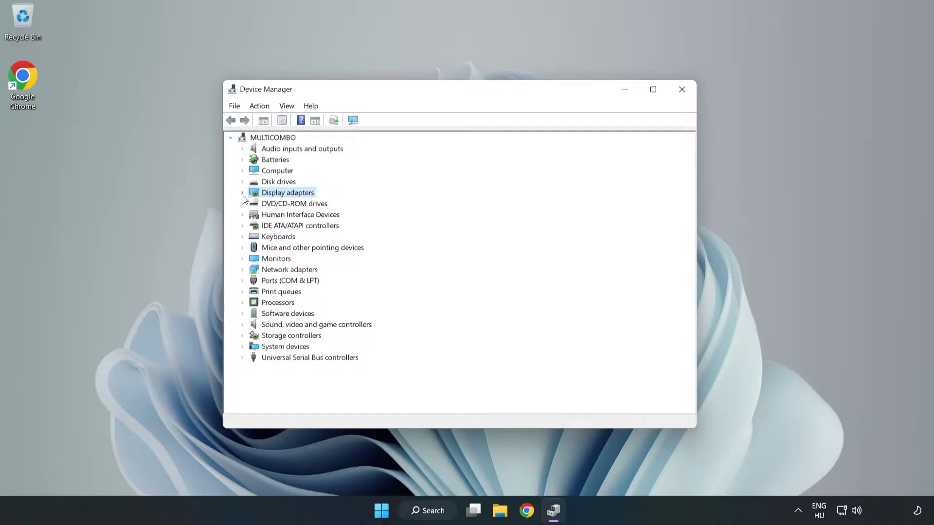
pyautogui.click(243, 193)
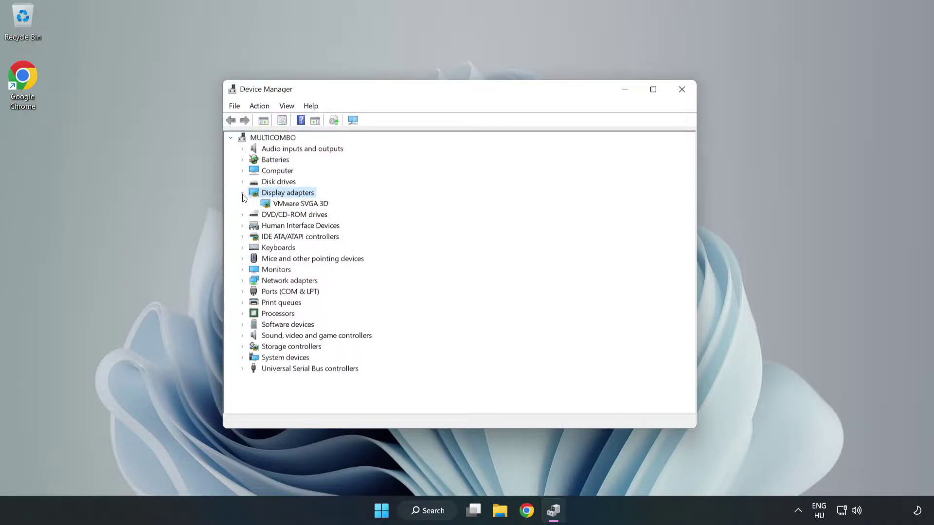
# - Run an automatic driver update search for the VMware SVGA 3D adapter, and close Device Manager
pyautogui.click(273, 204)
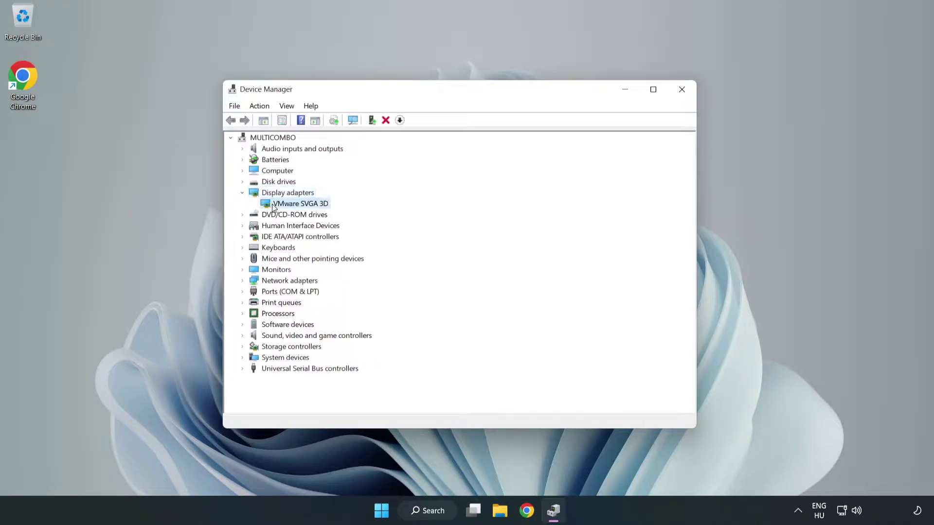
pyautogui.rightClick(298, 207)
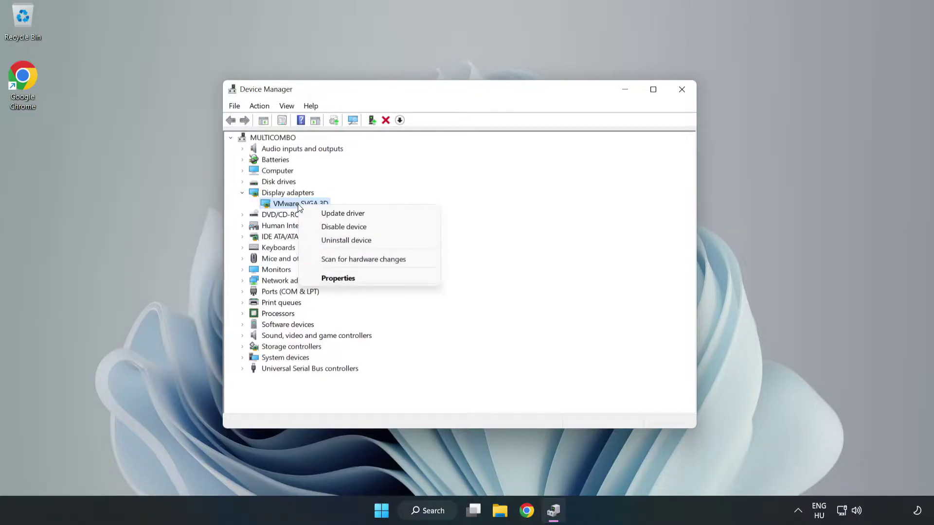
pyautogui.click(351, 215)
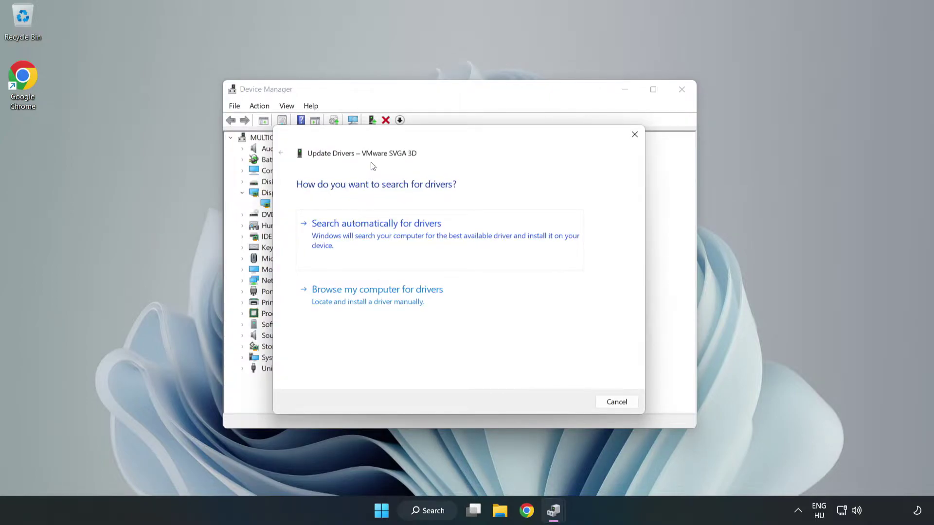
pyautogui.moveTo(381, 140); pyautogui.dragTo(389, 123)
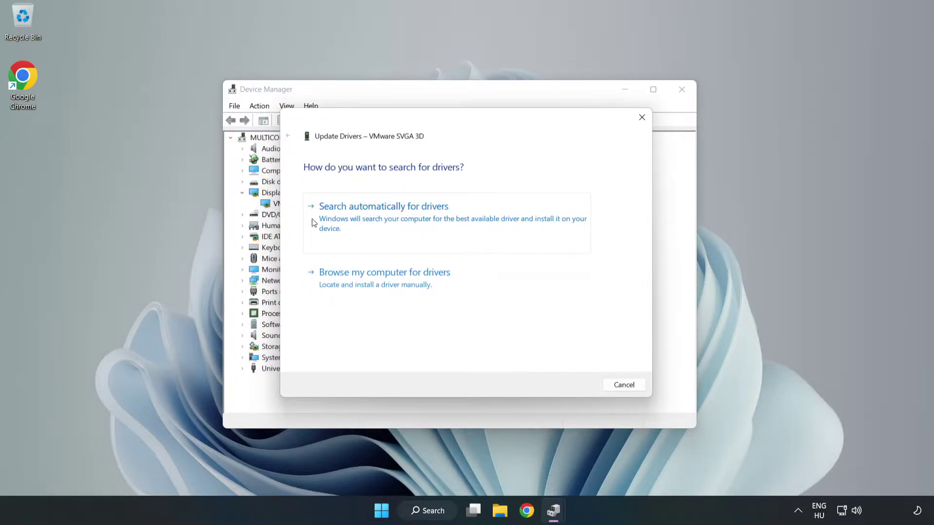
pyautogui.click(384, 222)
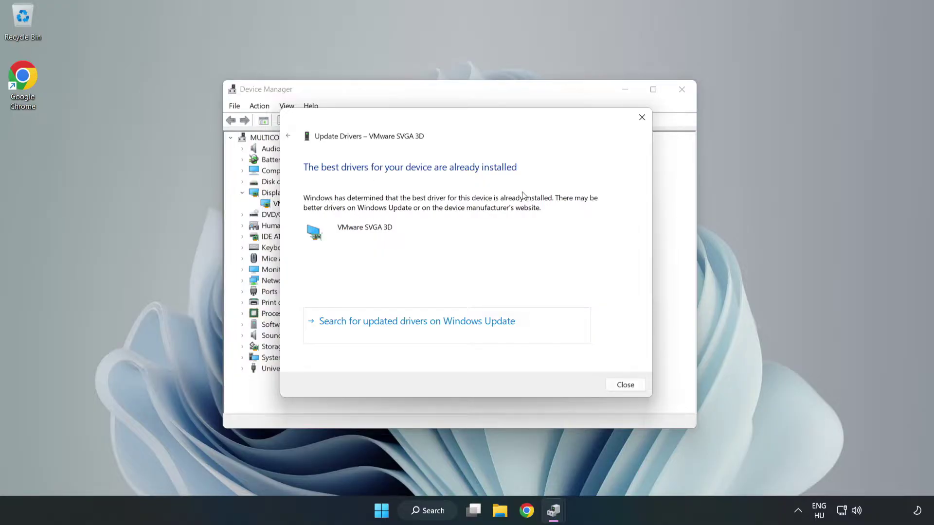
pyautogui.click(625, 385)
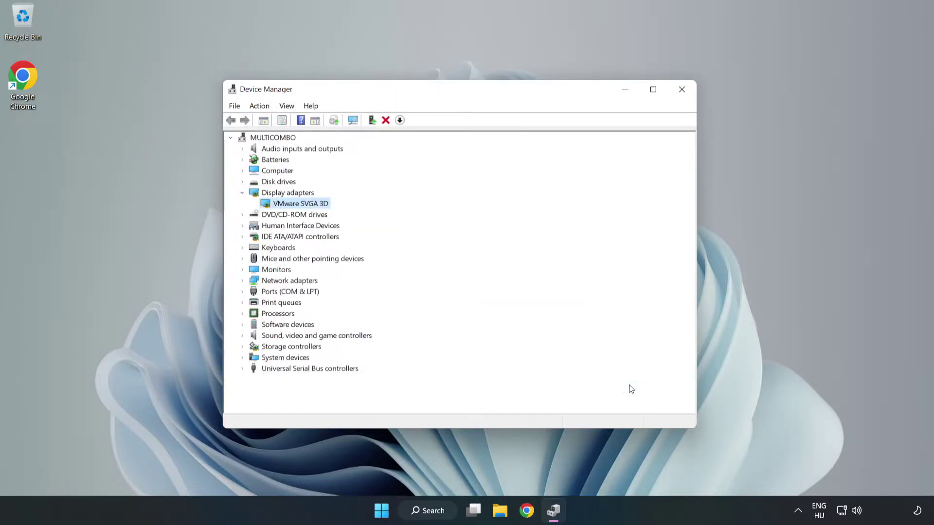
pyautogui.click(682, 90)
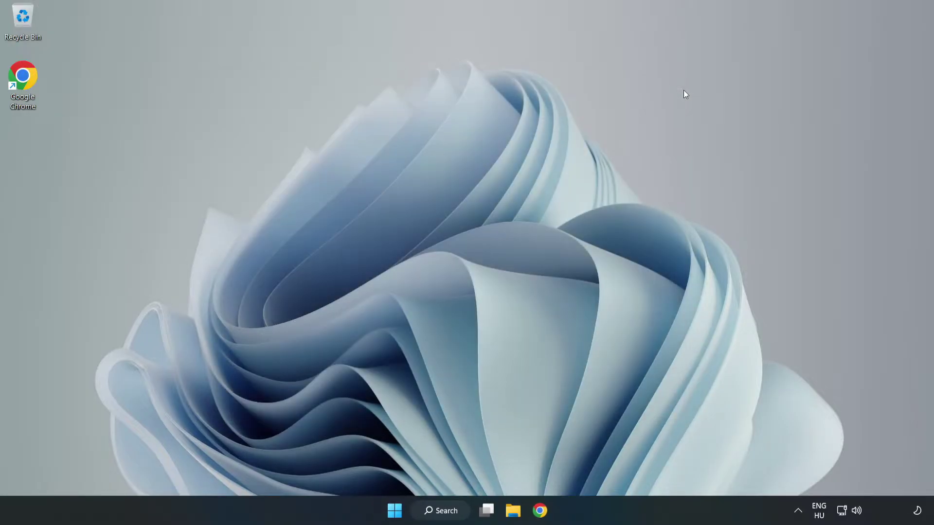
# - Search the system for "game mode" and open the Game Mode settings
pyautogui.click(454, 510)
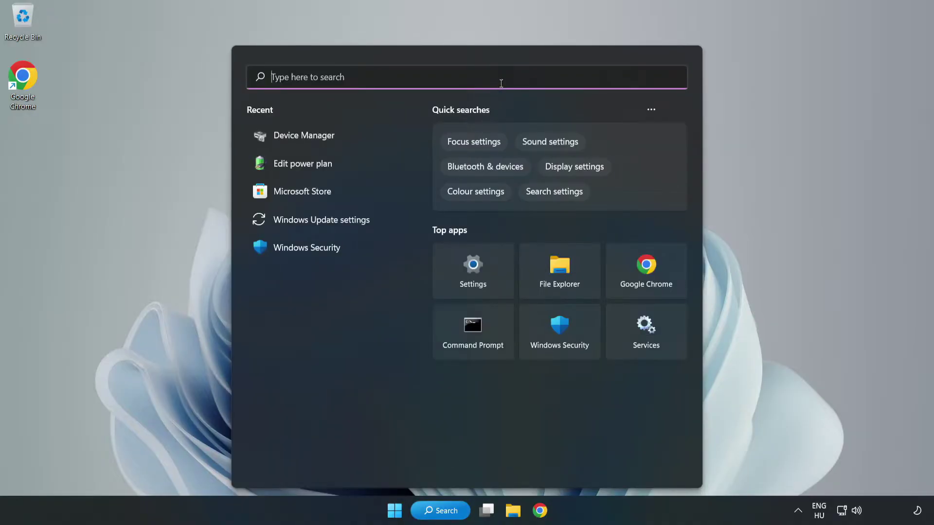
pyautogui.write('game m')
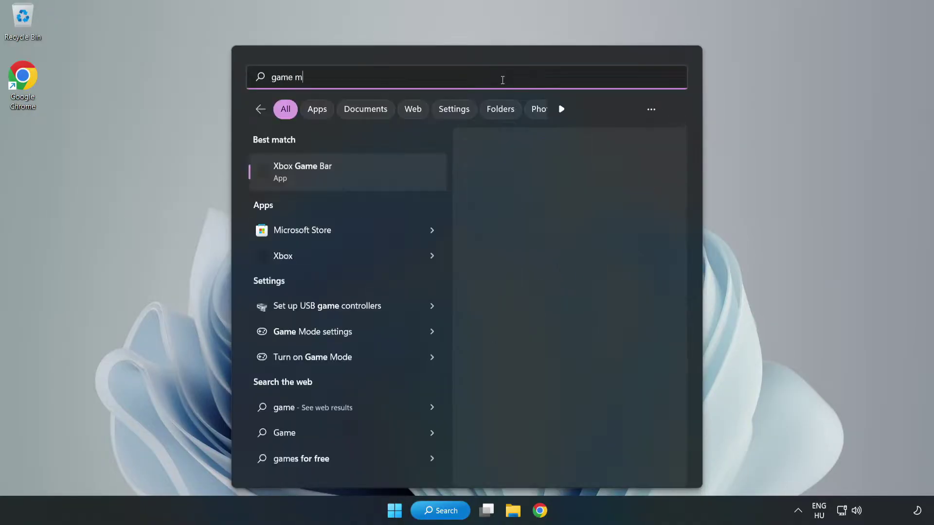
pyautogui.write('ode')
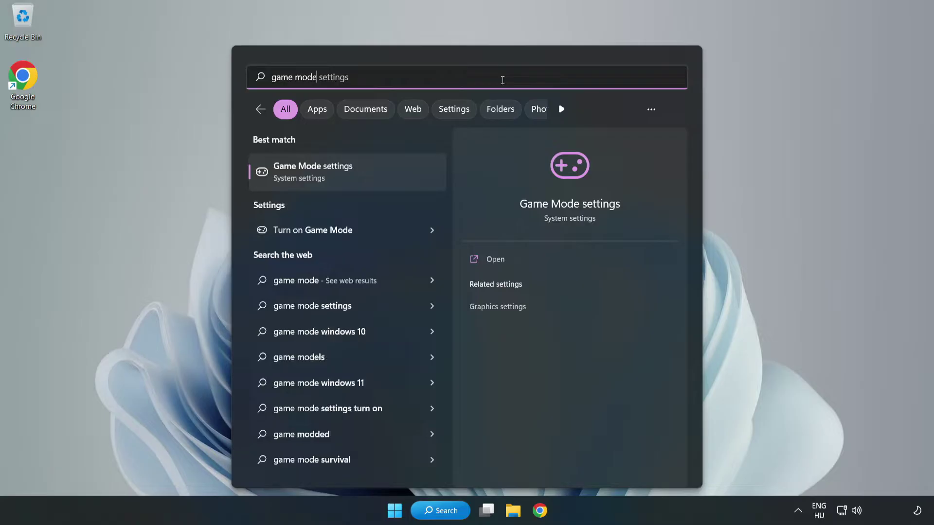
pyautogui.click(335, 173)
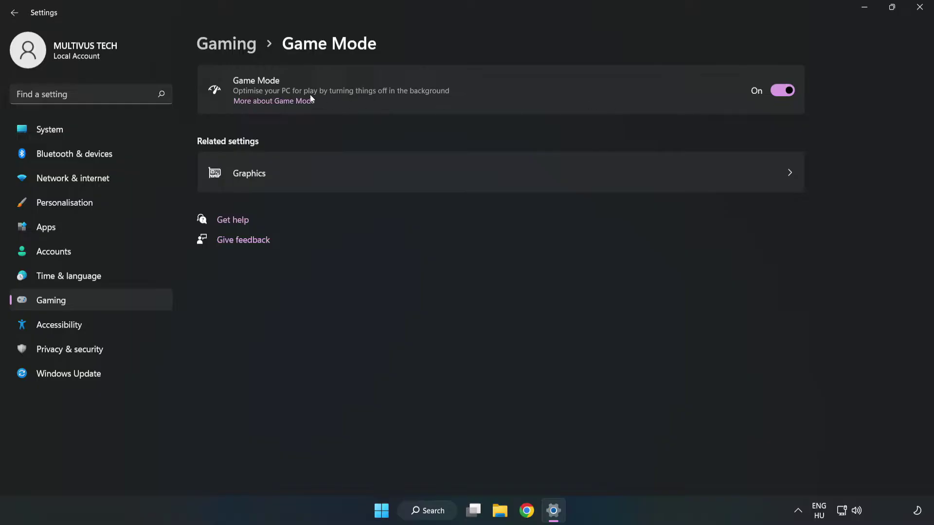
# - Go to the Xbox Game Bar settings under Gaming, check the controller-button option, and close Settings
pyautogui.click(237, 48)
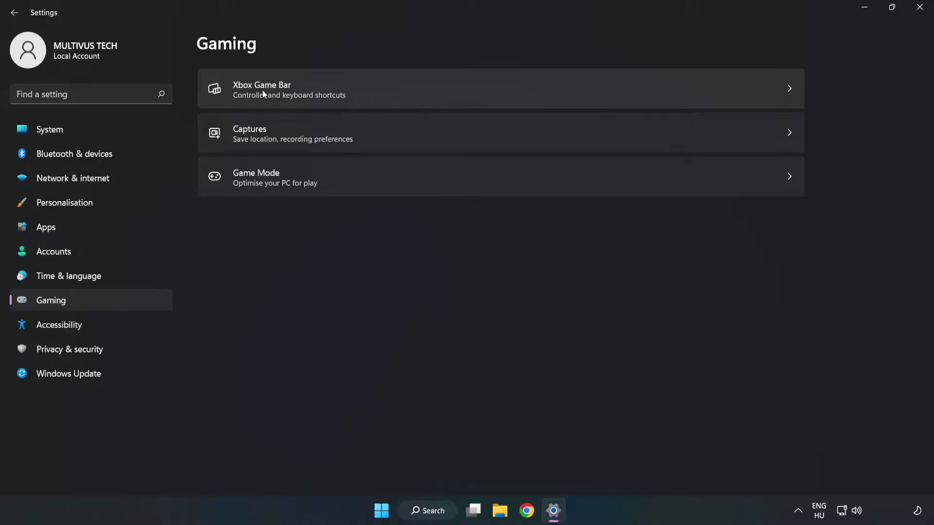
pyautogui.click(396, 88)
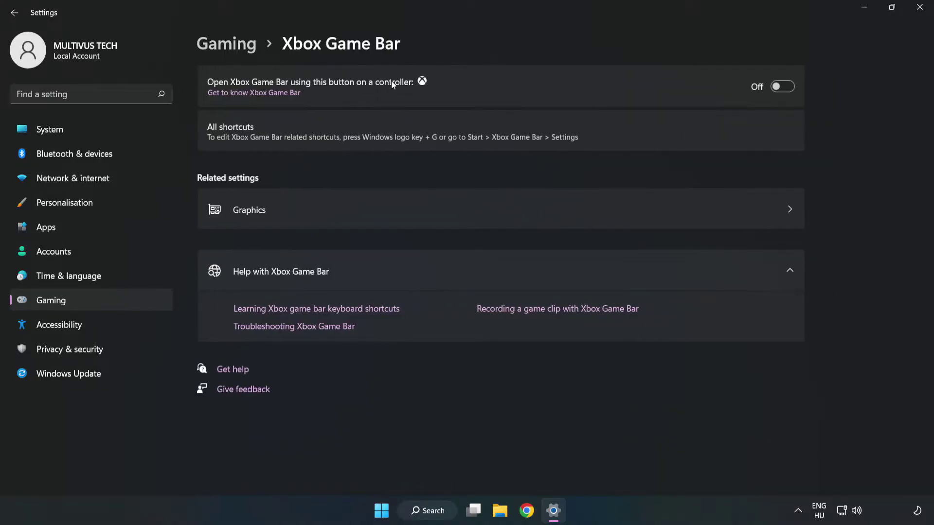
pyautogui.click(779, 91)
pyautogui.click(919, 8)
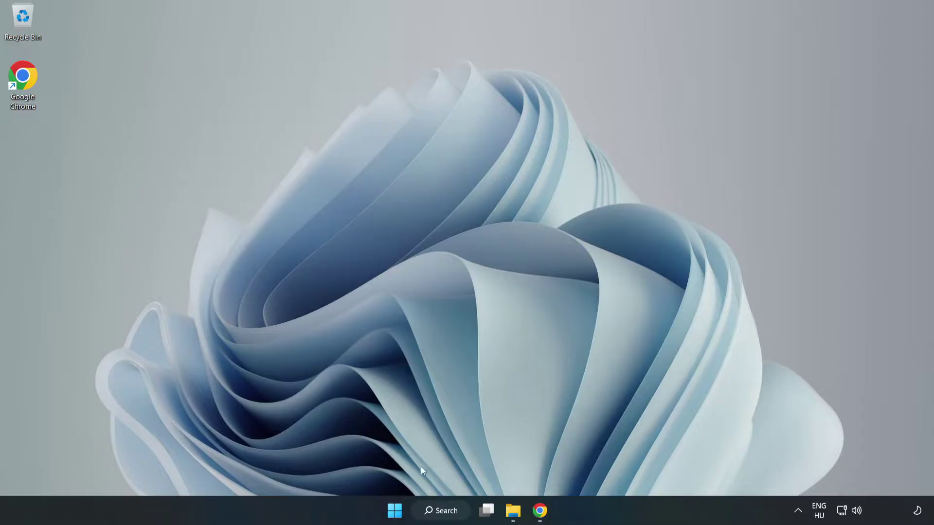
# - Open Task Manager and end the Google Chrome process
pyautogui.rightClick(395, 512)
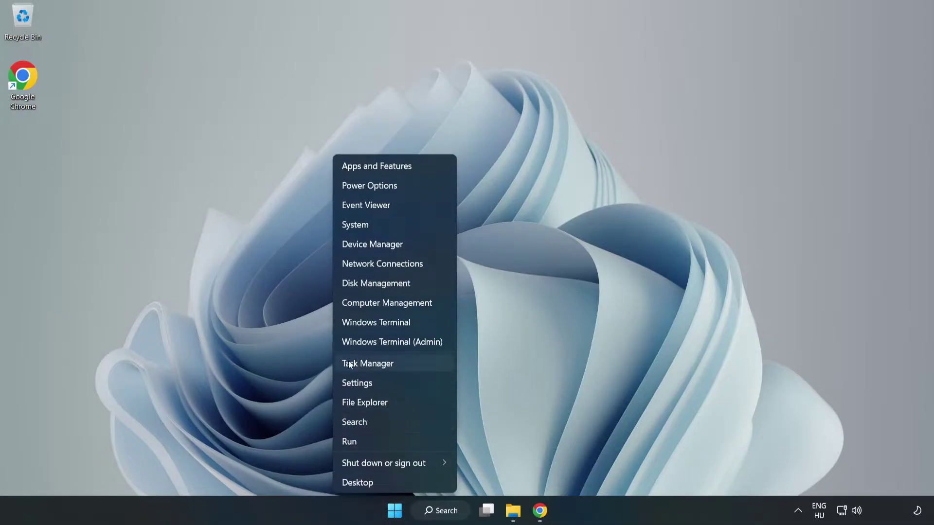
pyautogui.click(411, 369)
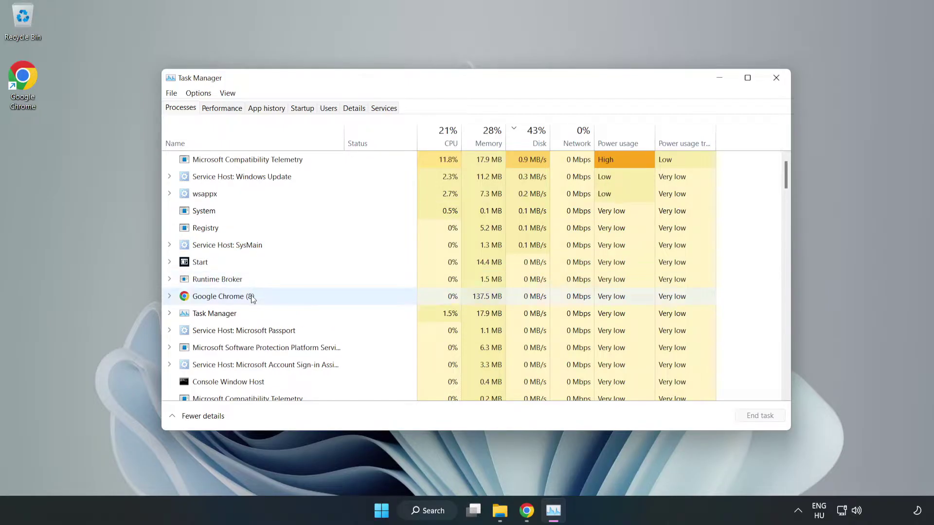
pyautogui.click(252, 298)
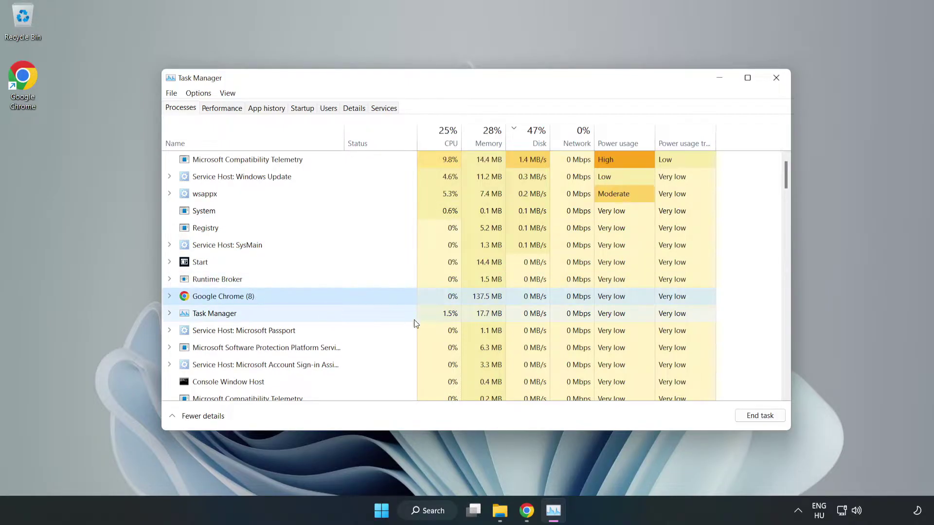
pyautogui.click(755, 417)
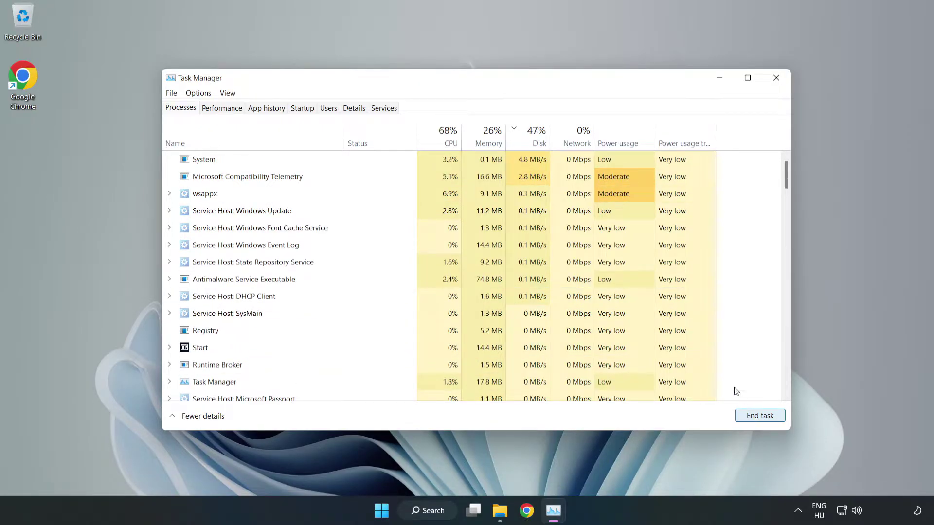
pyautogui.moveTo(789, 177)
pyautogui.mouseDown()
pyautogui.moveTo(783, 349)
pyautogui.moveTo(787, 174)
pyautogui.mouseUp()
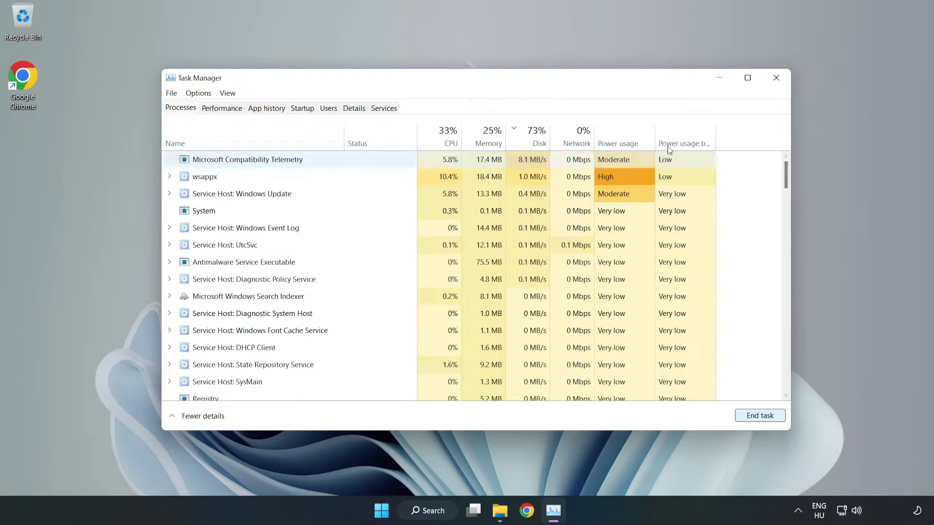
# - Disable Cortana and Phone Link in Task Manager's list of startup apps
pyautogui.click(307, 113)
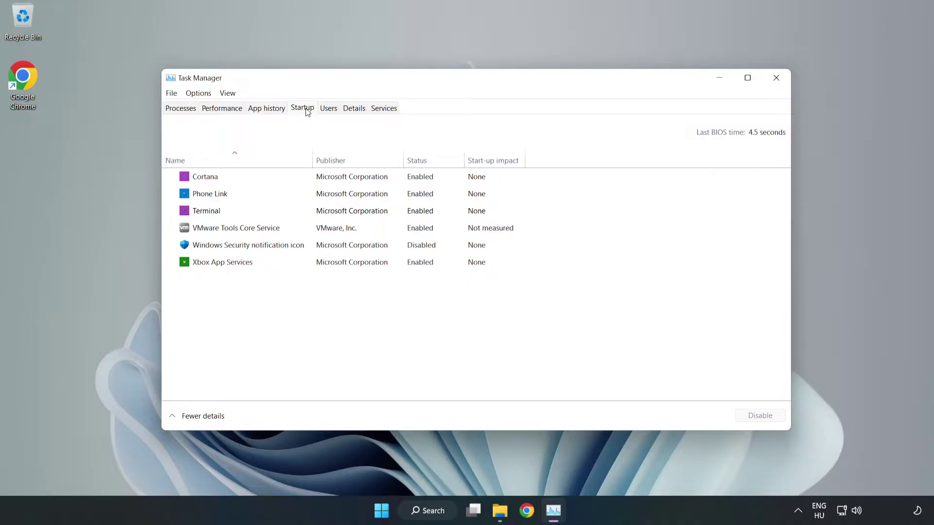
pyautogui.click(353, 177)
pyautogui.click(751, 420)
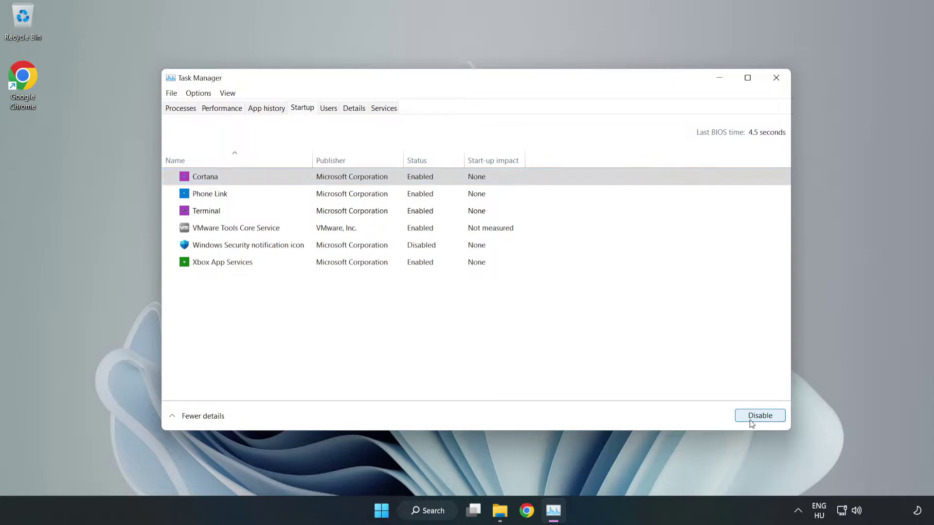
pyautogui.click(427, 193)
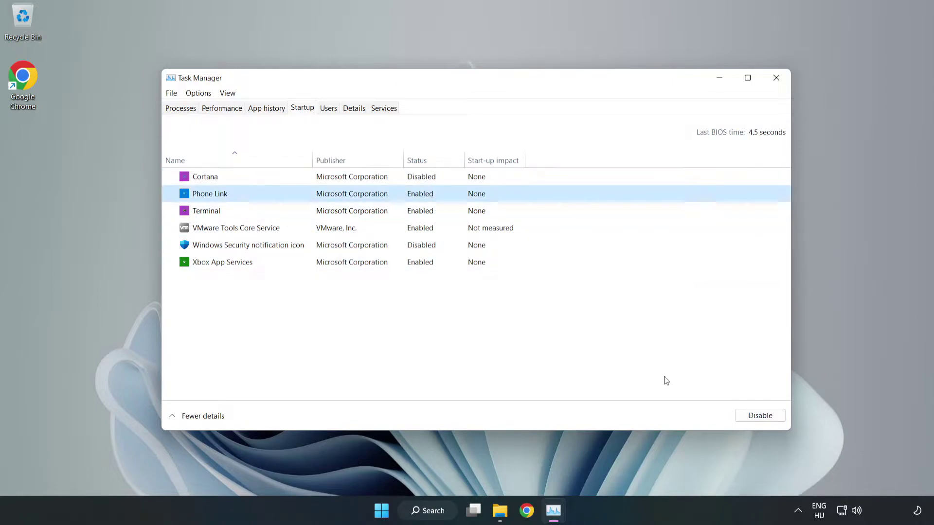
pyautogui.click(760, 416)
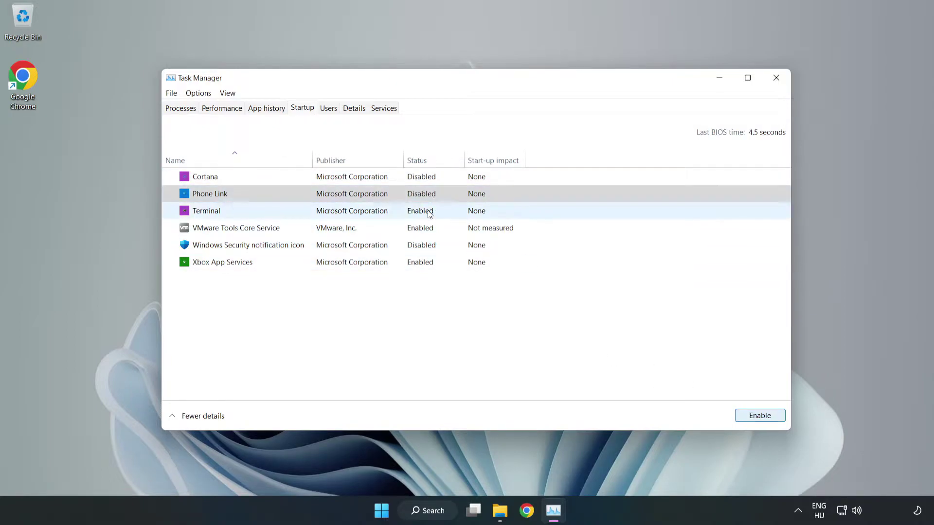
# - Disable Terminal and Xbox App Services in the startup apps list and close Task Manager
pyautogui.click(430, 214)
pyautogui.click(763, 417)
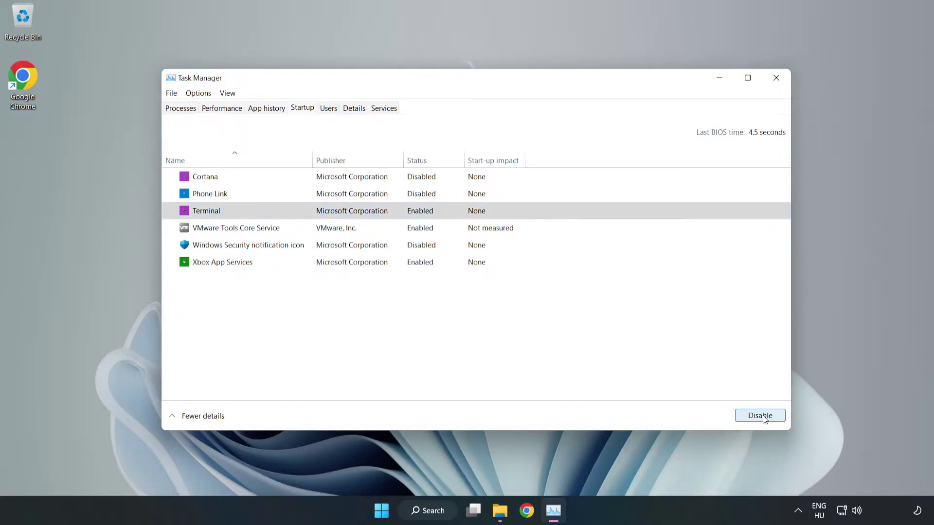
pyautogui.click(321, 263)
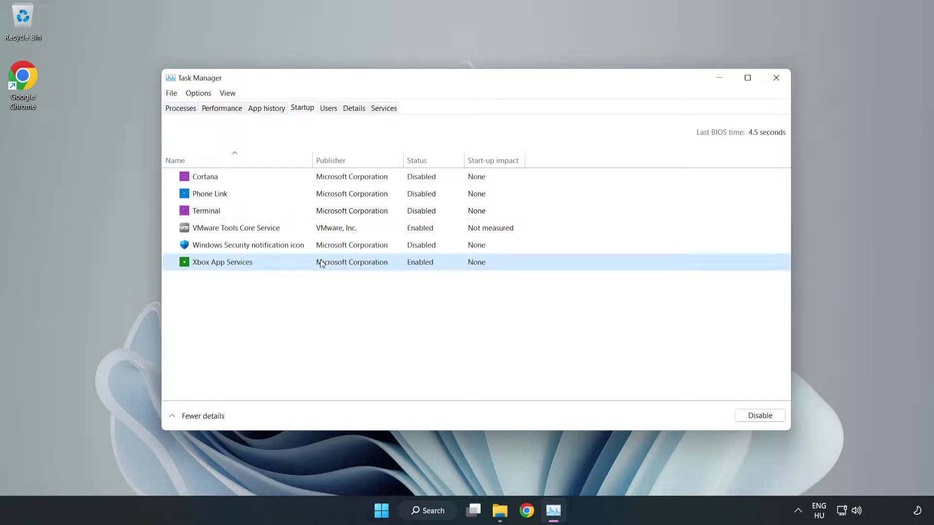
pyautogui.click(740, 417)
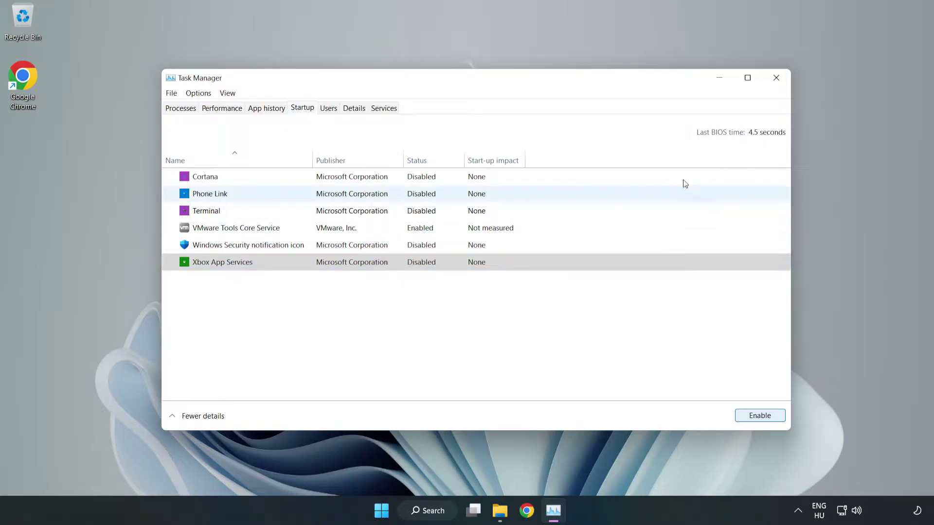
pyautogui.click(776, 78)
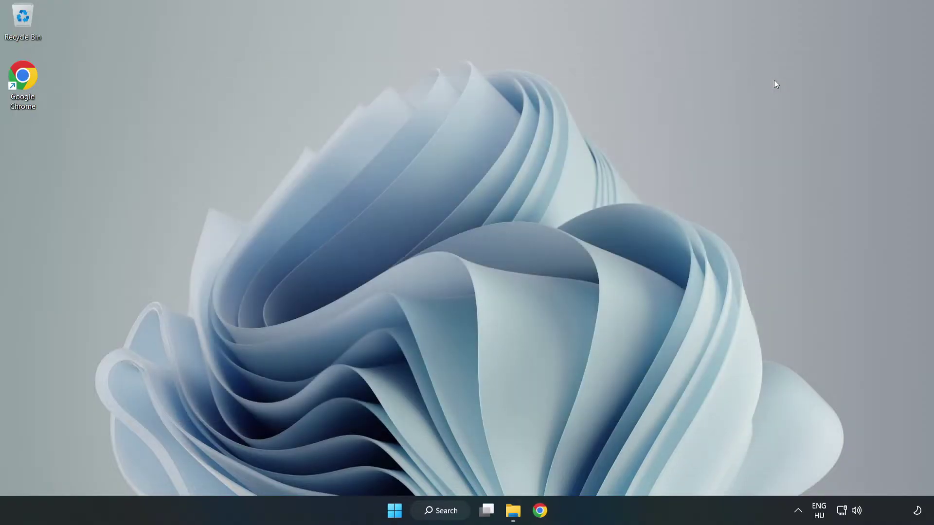
# - Search the system for "update", open the Windows Update settings, check for updates, and close Settings
pyautogui.click(444, 514)
pyautogui.write('update')
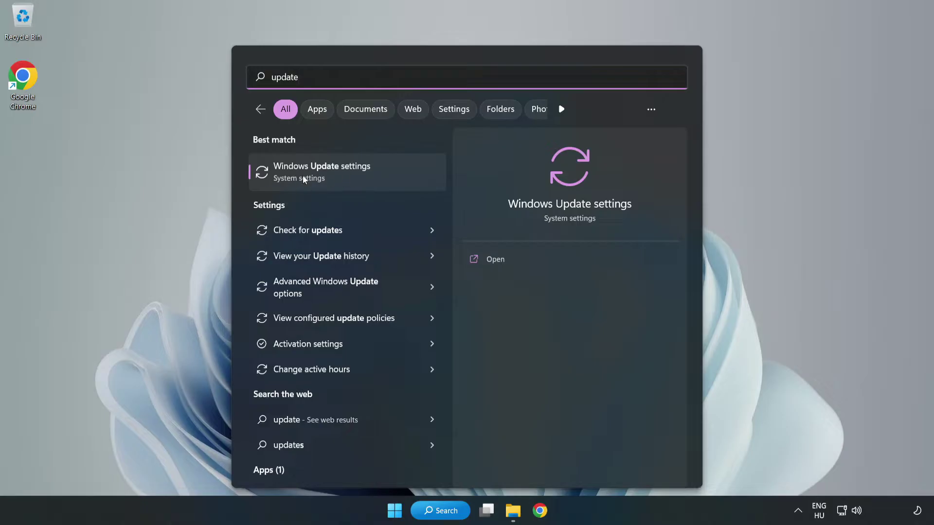
pyautogui.click(380, 185)
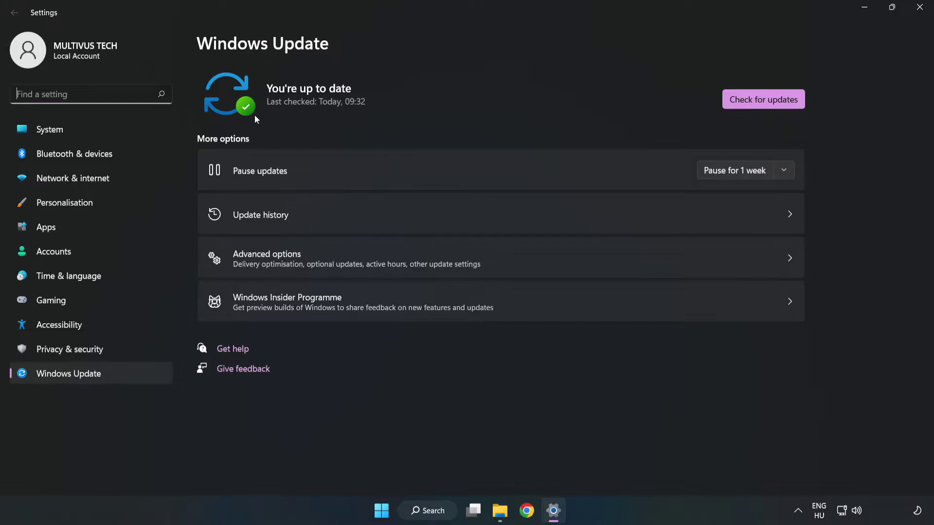
pyautogui.click(751, 103)
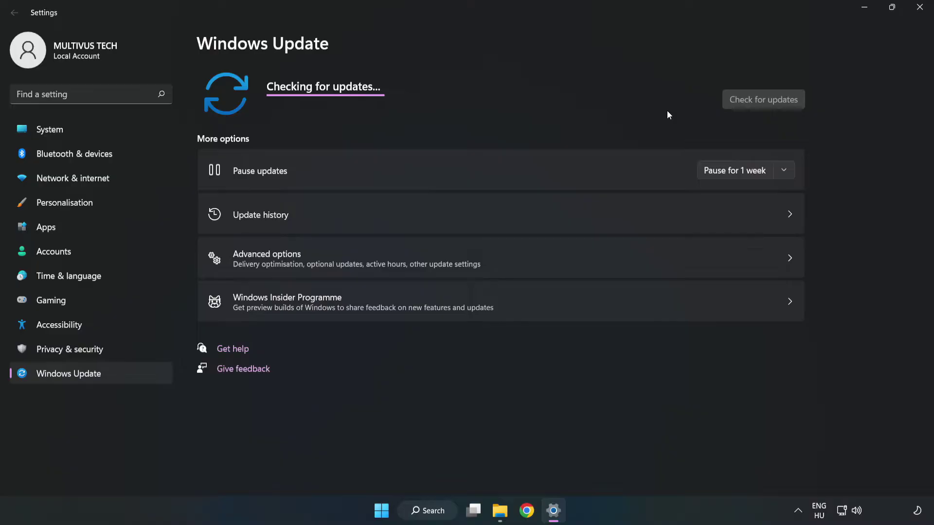
pyautogui.click(916, 11)
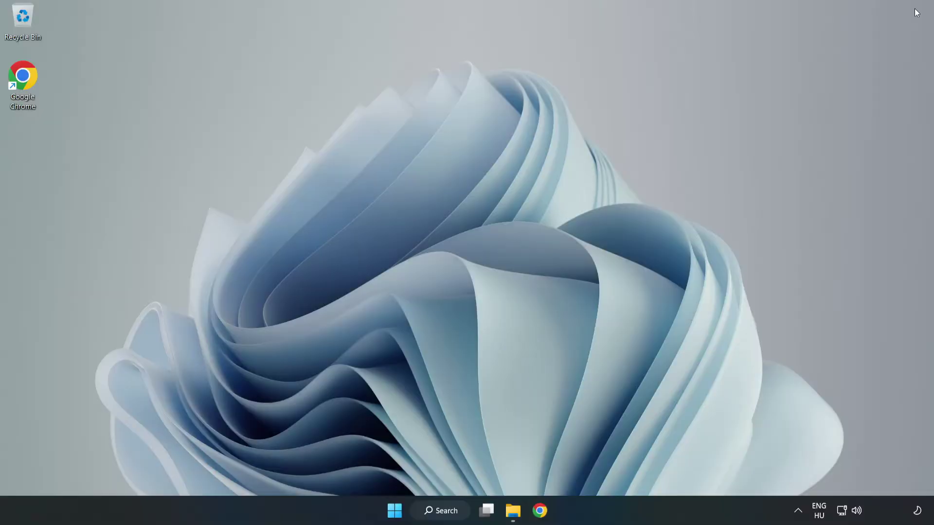
# - Search for "regedit", open Registry Editor, and go to the key HKEY_CURRENT_USER\System\GameConfigStore
pyautogui.click(457, 515)
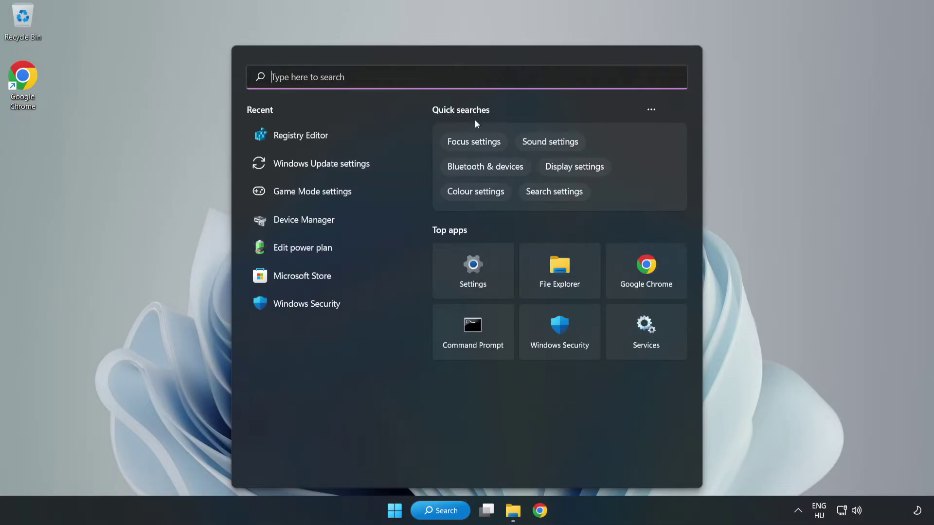
pyautogui.write('regedit')
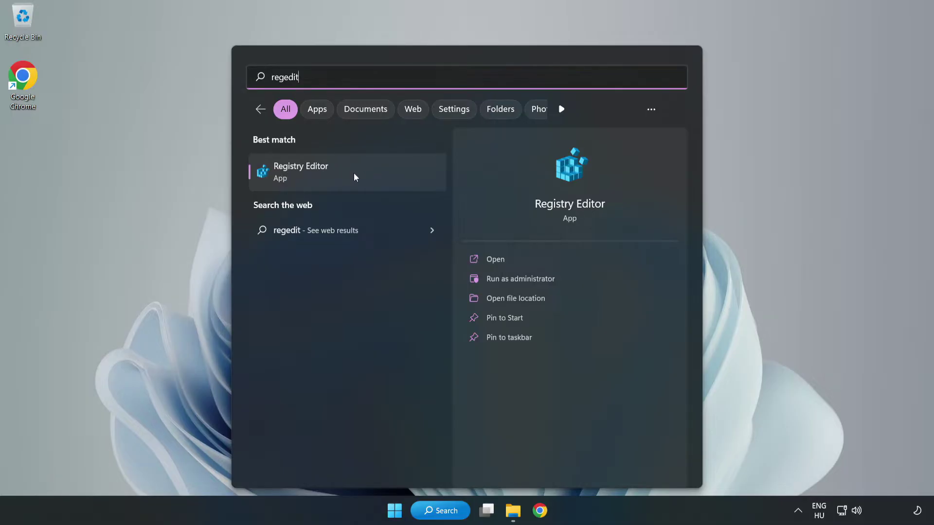
pyautogui.click(357, 173)
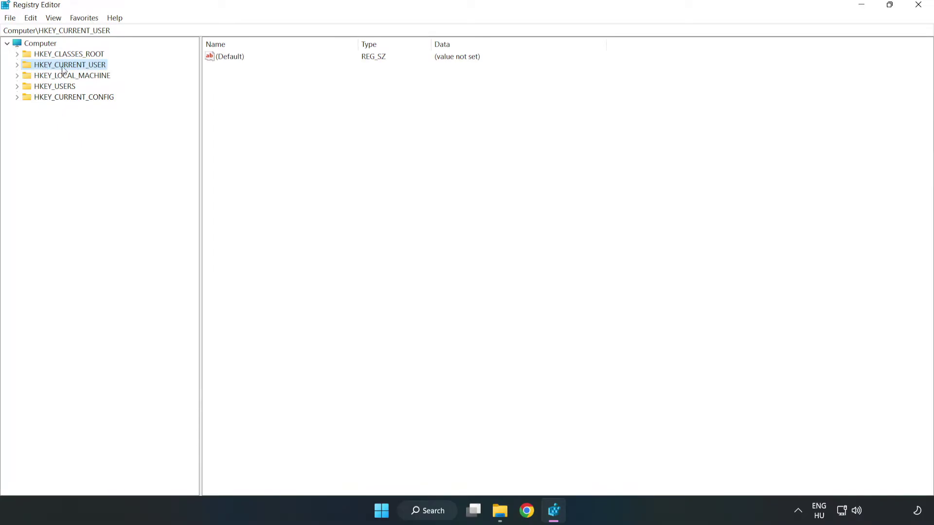
pyautogui.click(17, 65)
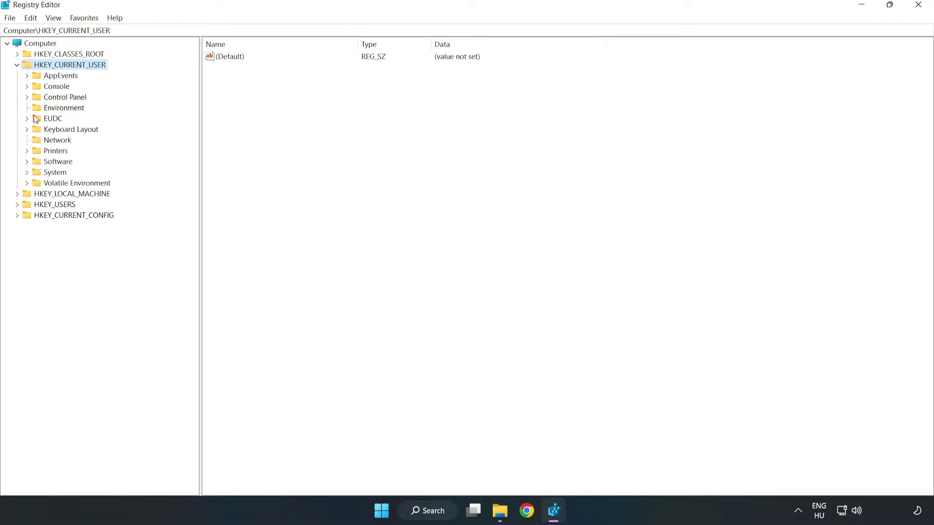
pyautogui.click(26, 173)
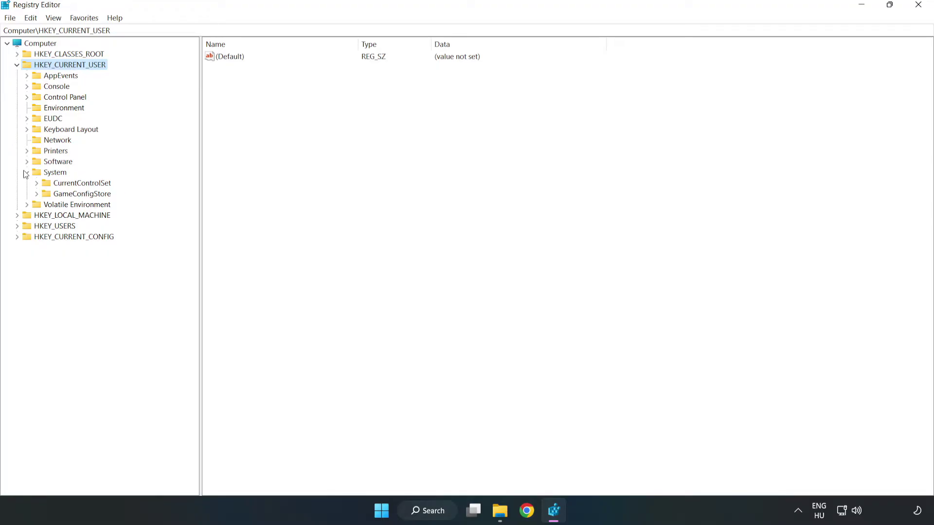
pyautogui.click(78, 194)
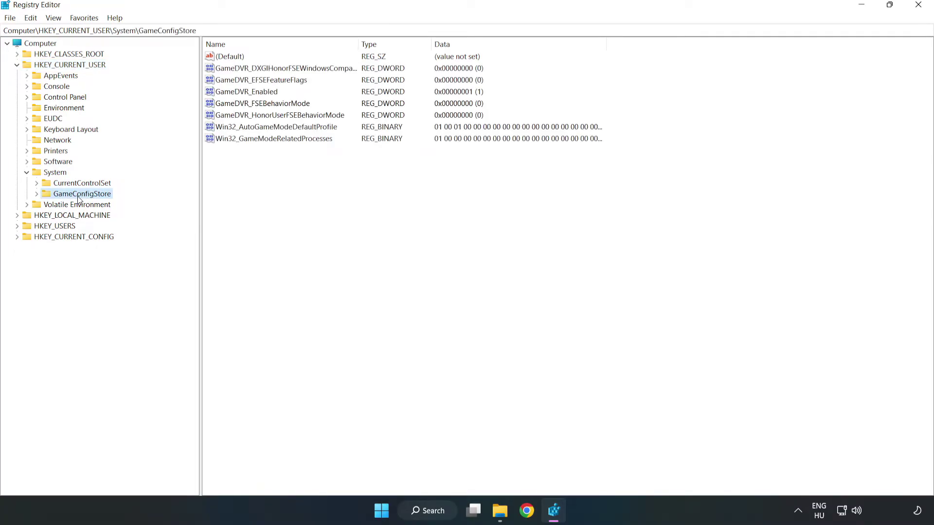
# - Set the value data of GameDVR_Enabled in the GameConfigStore key to 0
pyautogui.click(229, 94)
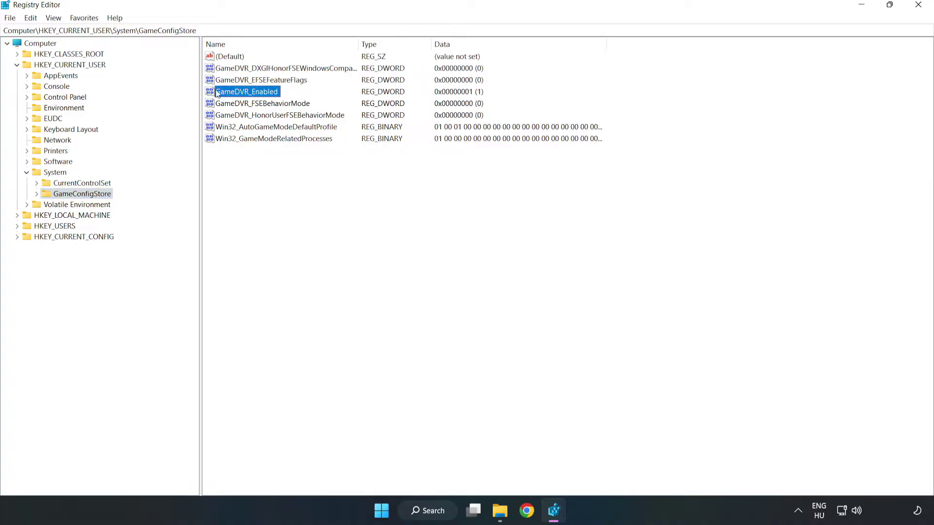
pyautogui.rightClick(255, 96)
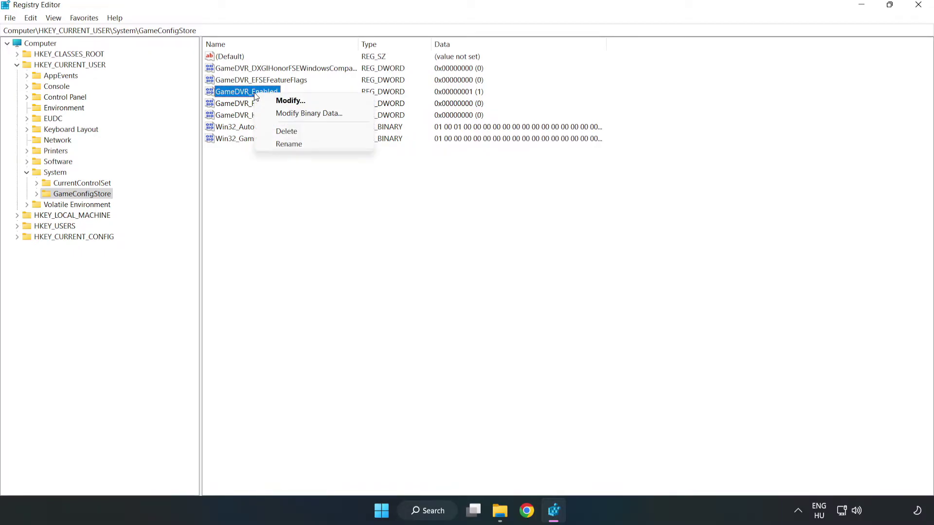
pyautogui.click(296, 101)
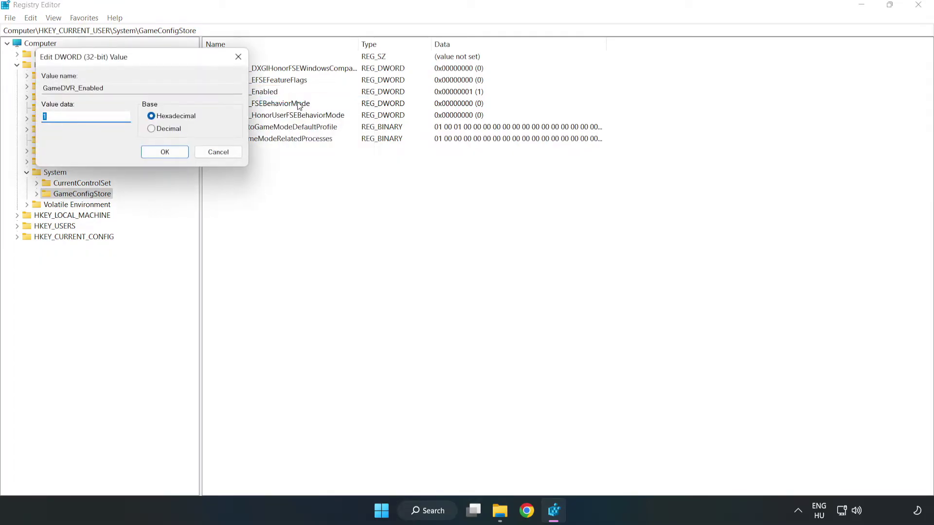
pyautogui.moveTo(189, 64); pyautogui.dragTo(520, 198)
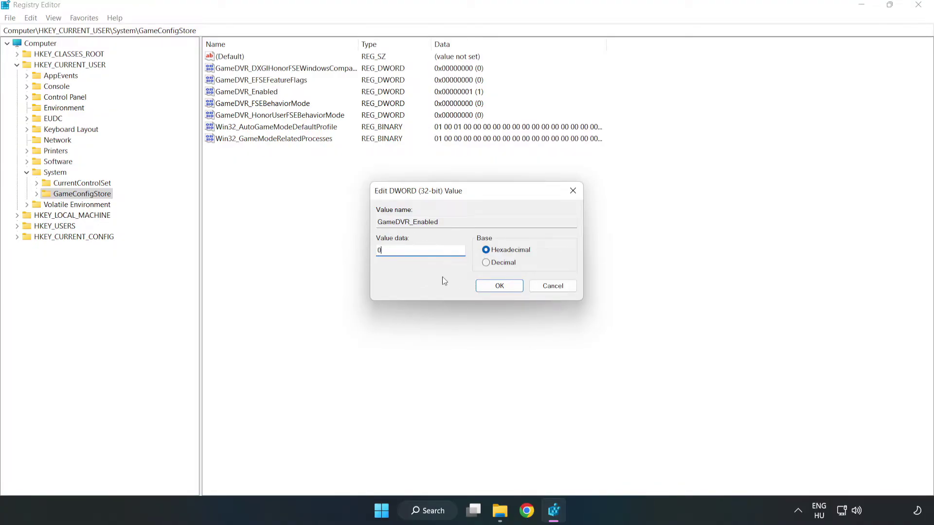
pyautogui.click(499, 287)
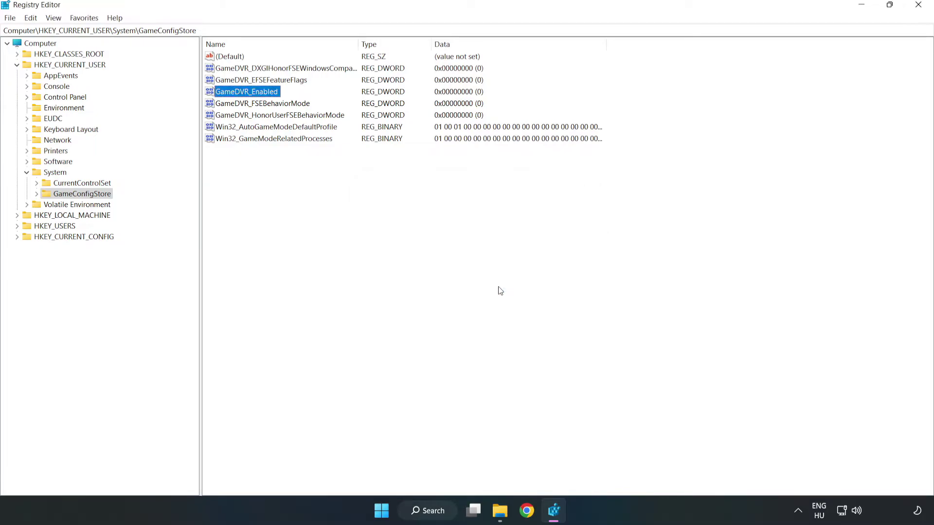
# - Collapse HKEY_CURRENT_USER and go to the key HKEY_LOCAL_MACHINE\SOFTWARE\Microsoft\PolicyManager\default\ApplicationManagement\AllowGameDVR
pyautogui.click(17, 65)
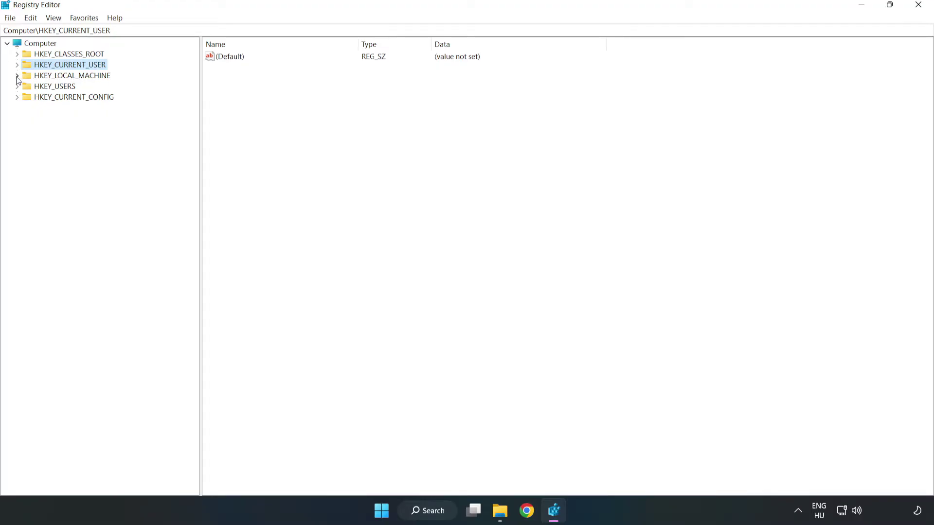
pyautogui.doubleClick(23, 76)
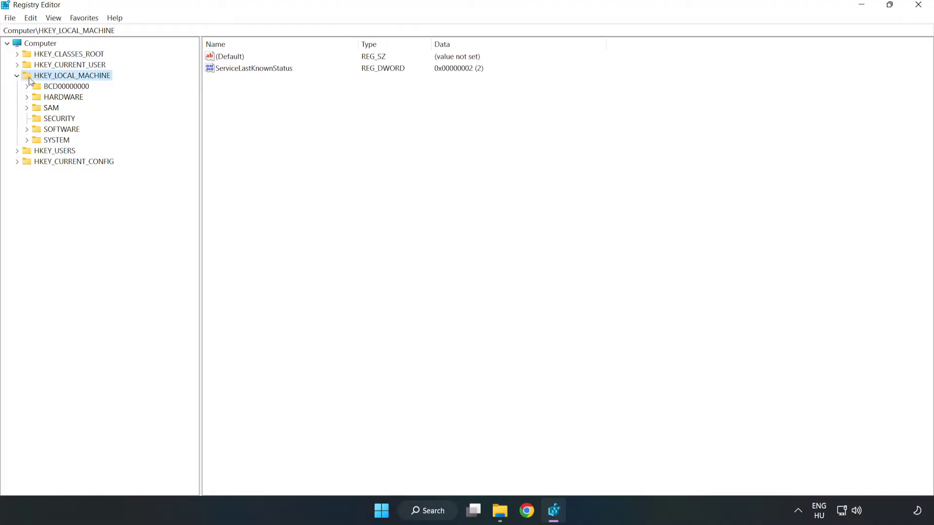
pyautogui.click(27, 129)
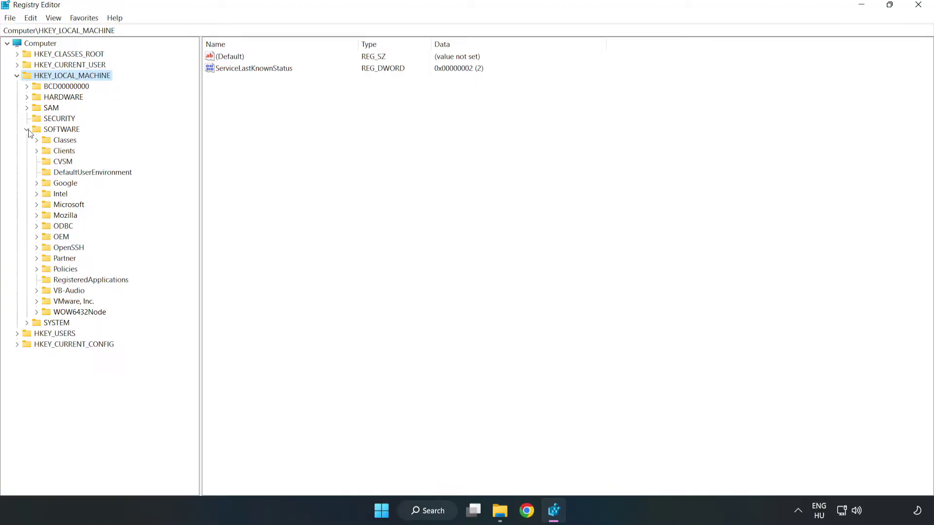
pyautogui.click(37, 207)
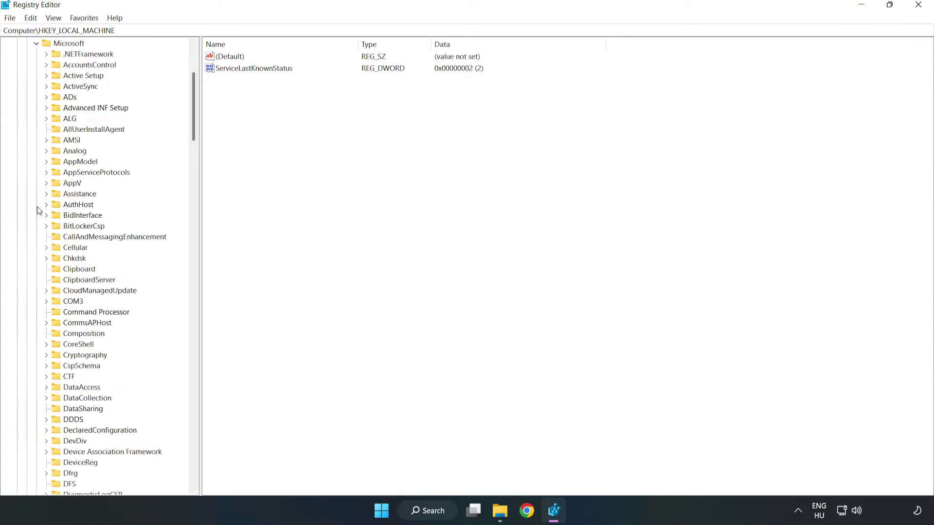
pyautogui.moveTo(194, 126); pyautogui.dragTo(214, 346)
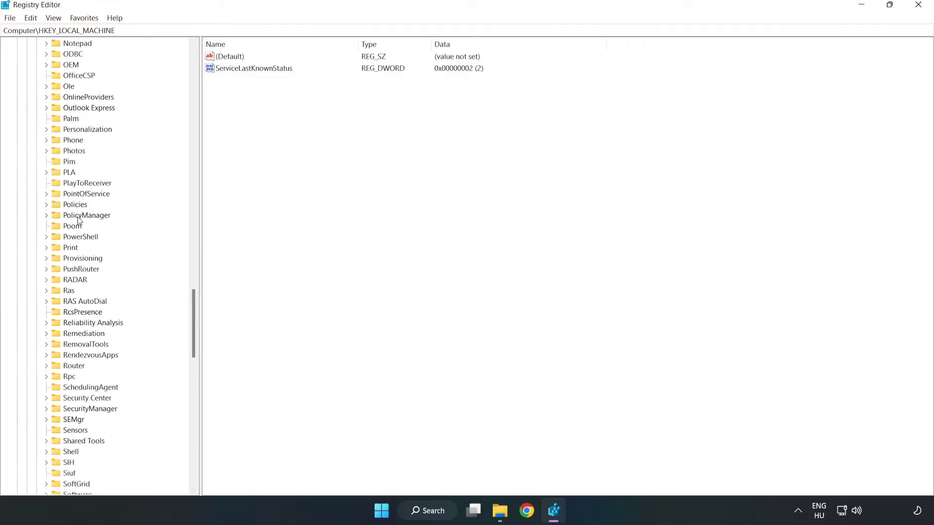
pyautogui.click(47, 216)
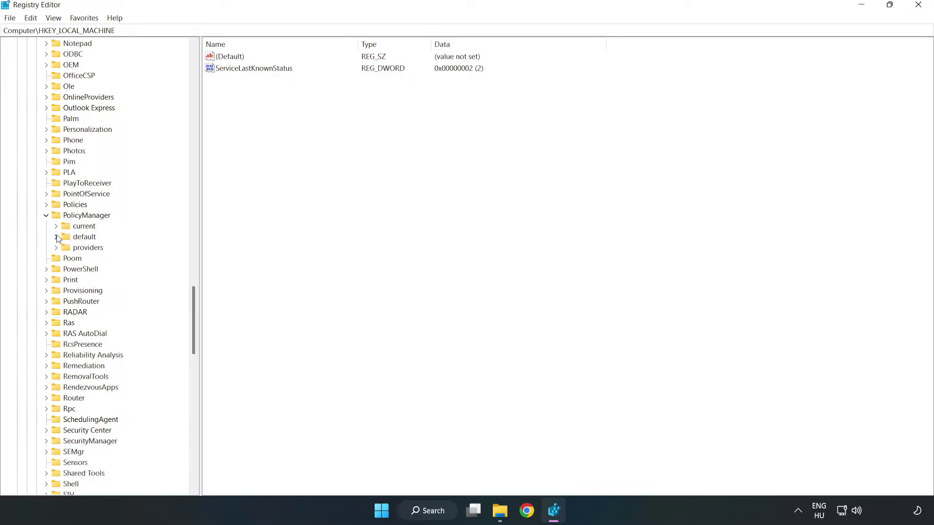
pyautogui.click(56, 237)
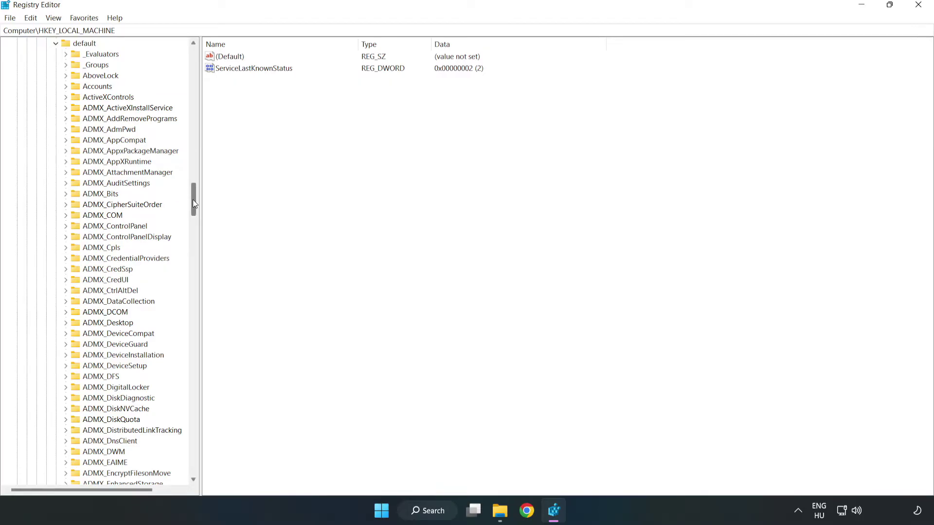
pyautogui.moveTo(193, 199); pyautogui.dragTo(188, 308)
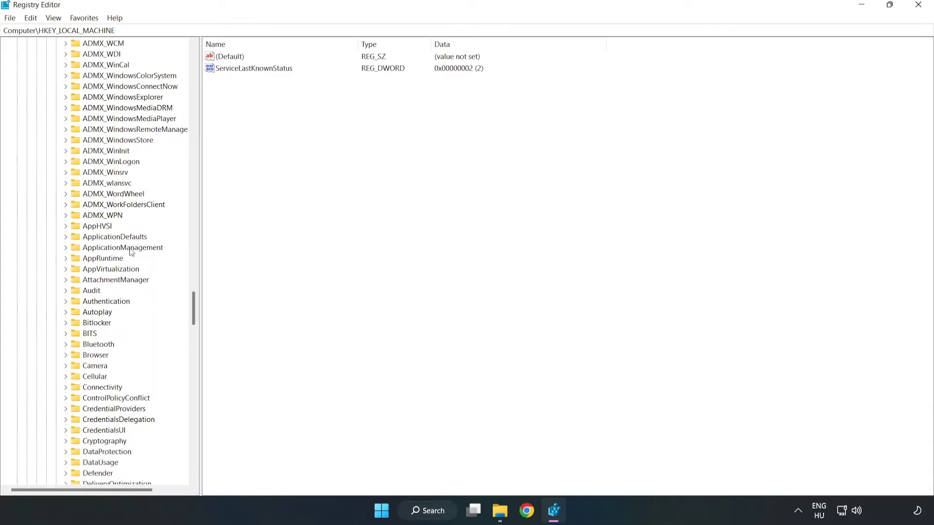
pyautogui.click(67, 247)
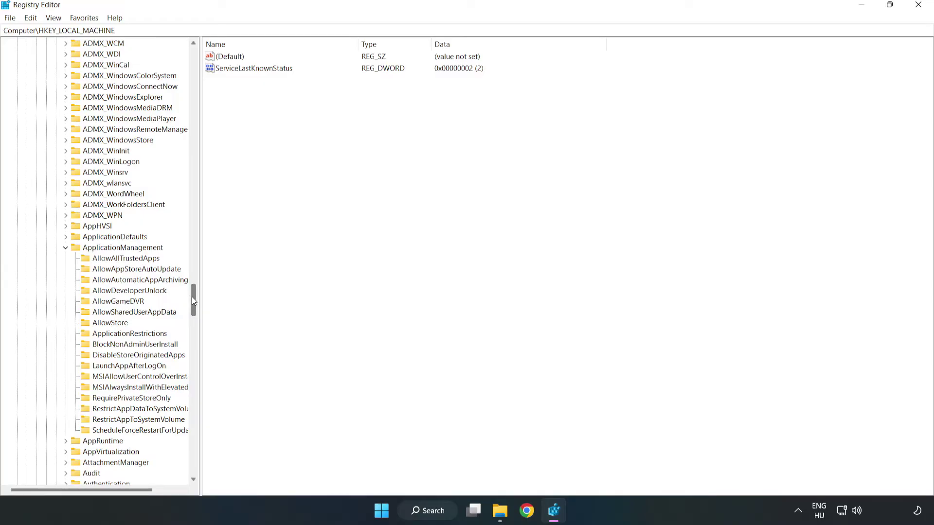
pyautogui.click(109, 303)
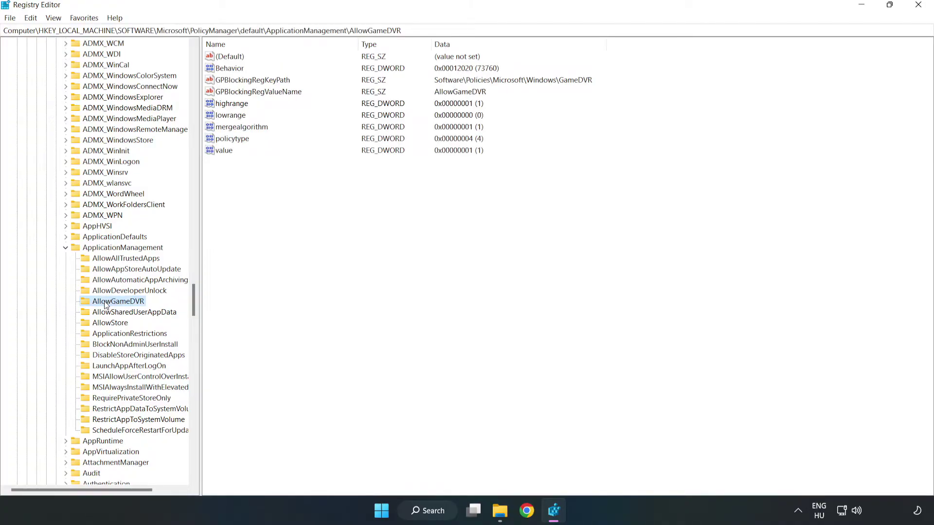
# - Set the data of the "value" entry in the AllowGameDVR key to 0 and close Registry Editor
pyautogui.click(221, 151)
pyautogui.rightClick(230, 154)
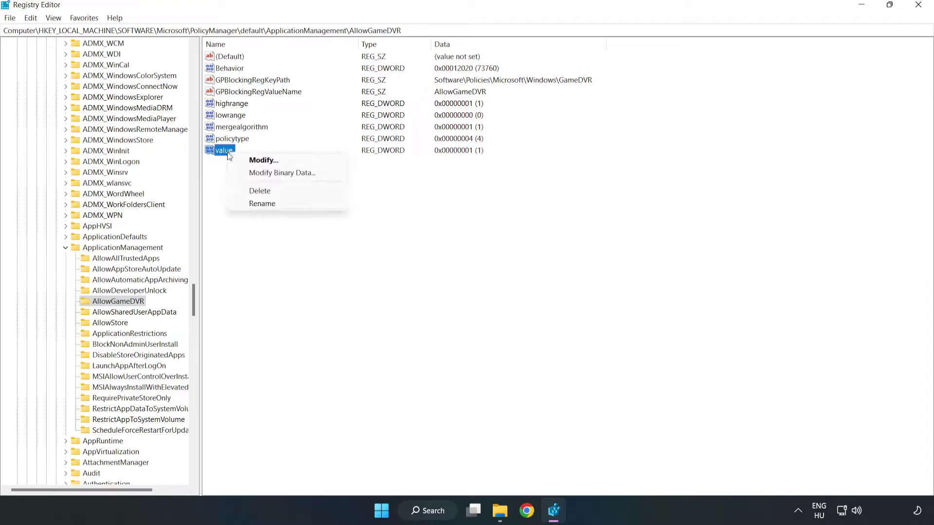
pyautogui.click(269, 164)
pyautogui.moveTo(170, 57); pyautogui.dragTo(475, 193)
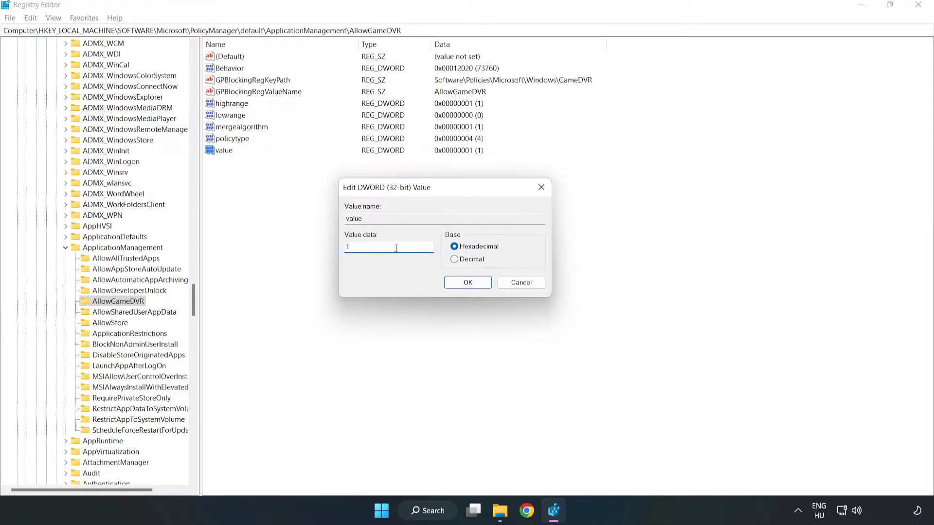
pyautogui.write('0')
pyautogui.click(470, 283)
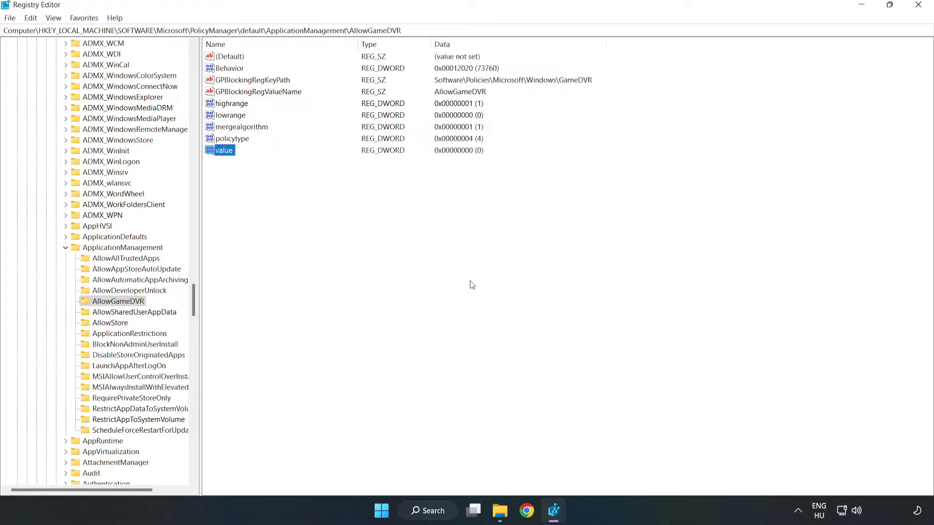
pyautogui.click(918, 6)
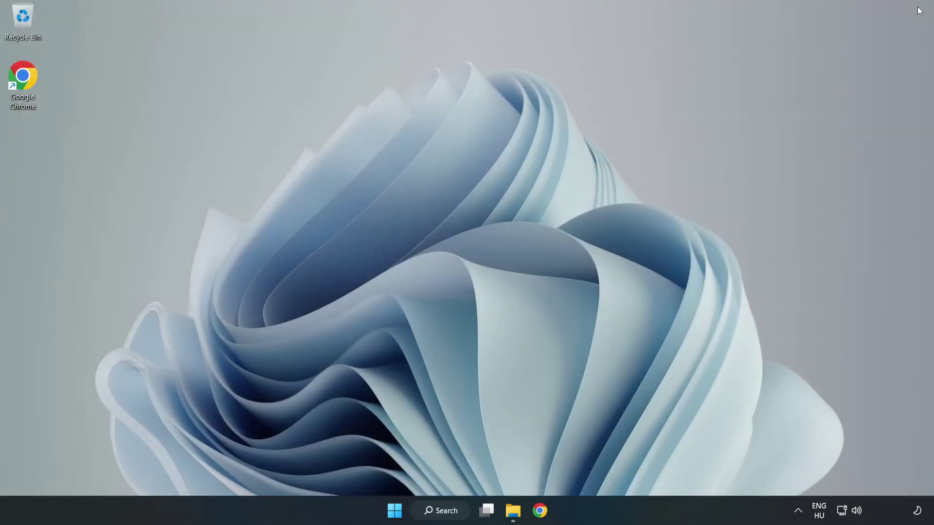
# - Switch to Google Chrome and download the English DirectX End-User Runtime Web Installer from the Microsoft Download Center
pyautogui.click(541, 516)
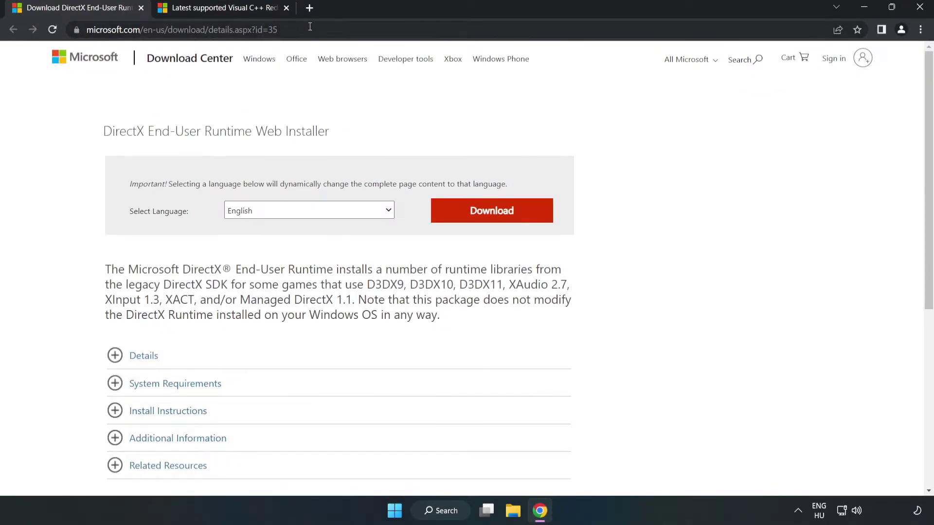
pyautogui.click(351, 29)
pyautogui.click(351, 28)
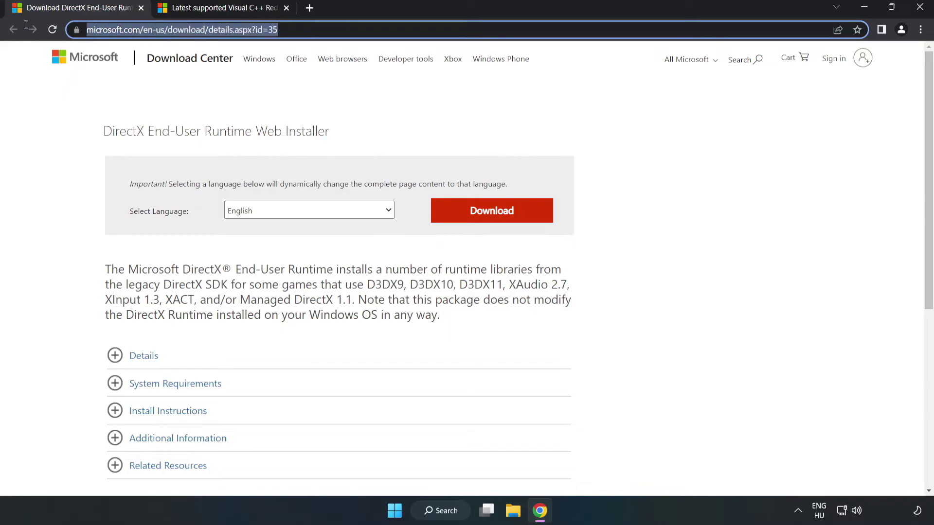
pyautogui.click(377, 110)
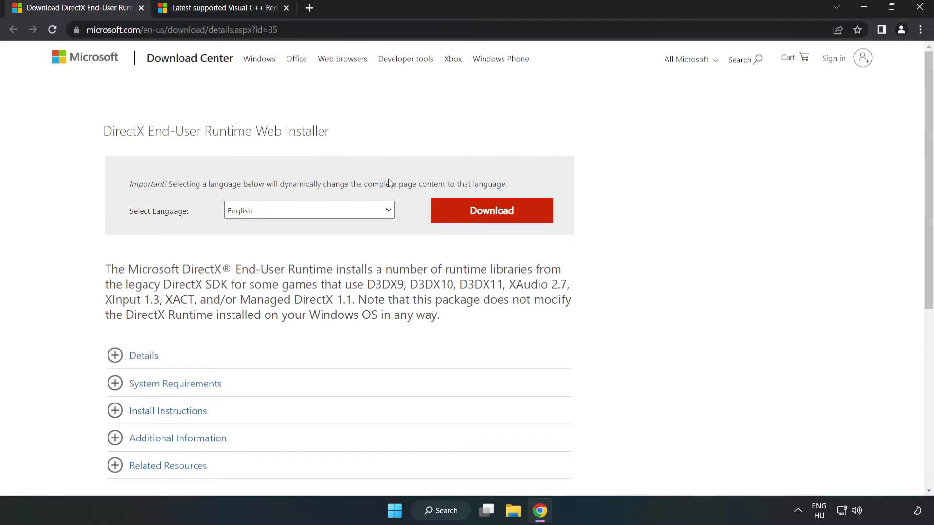
pyautogui.click(498, 221)
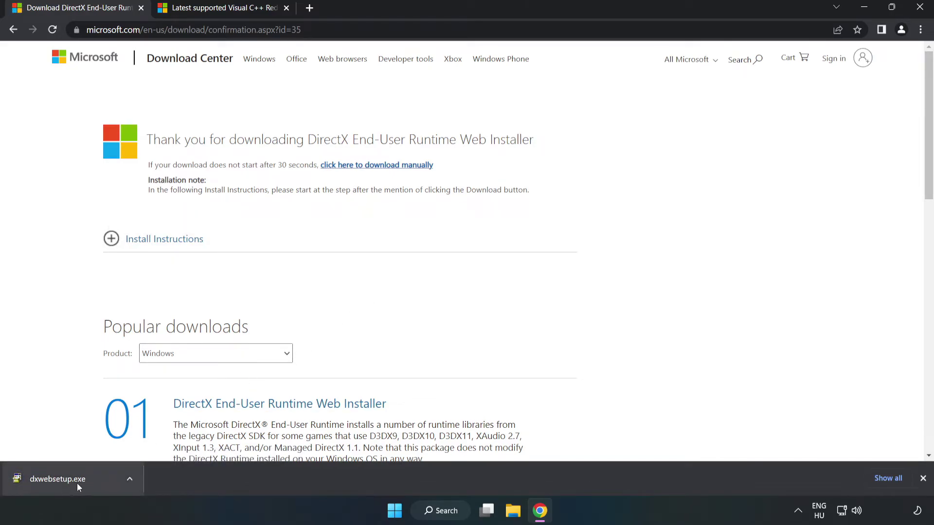
# - Run dxwebsetup.exe, accept the license agreement, opt out of installing the Bing Bar, and complete the DirectX setup
pyautogui.click(94, 482)
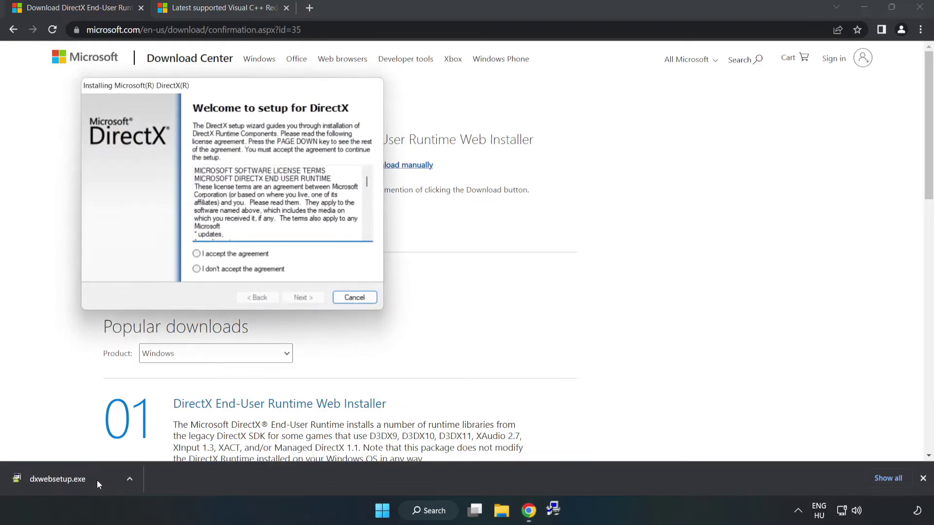
pyautogui.moveTo(211, 88); pyautogui.dragTo(444, 132)
pyautogui.moveTo(601, 227); pyautogui.dragTo(601, 292)
pyautogui.click(432, 298)
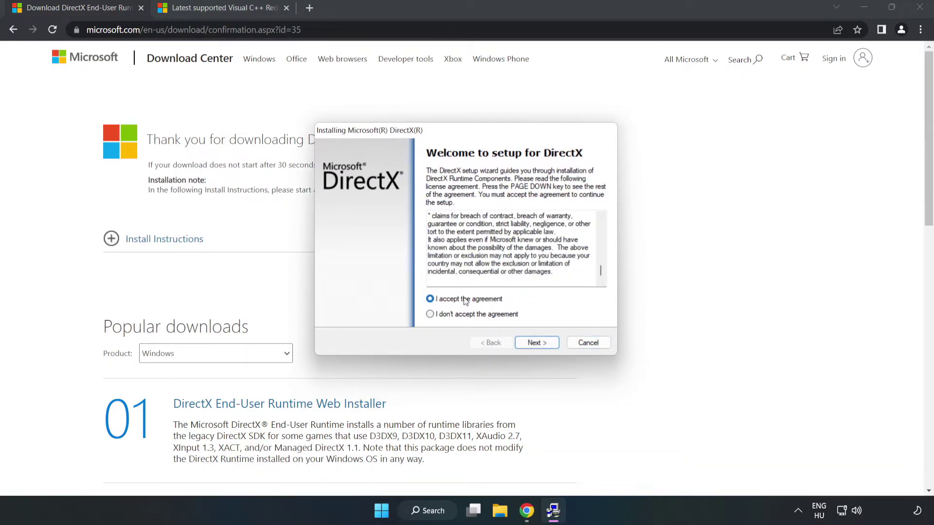
pyautogui.click(540, 343)
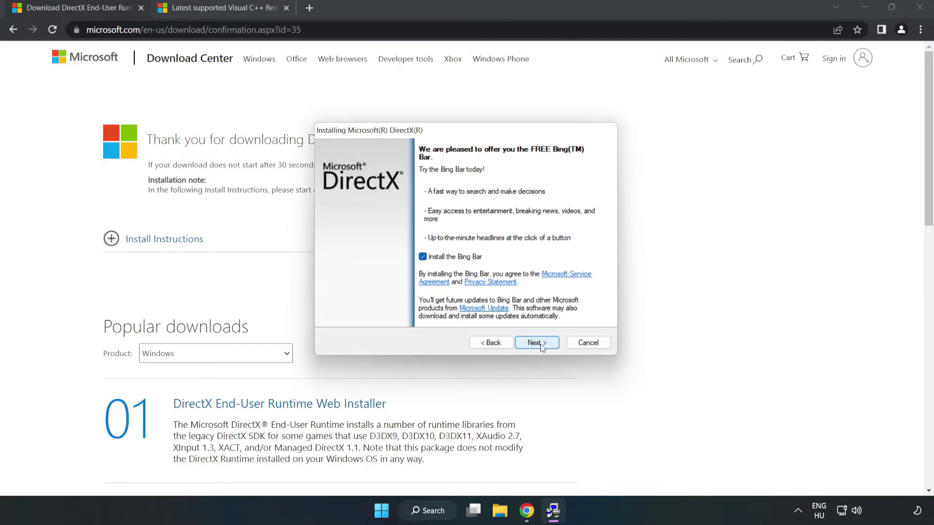
pyautogui.click(422, 257)
pyautogui.click(538, 343)
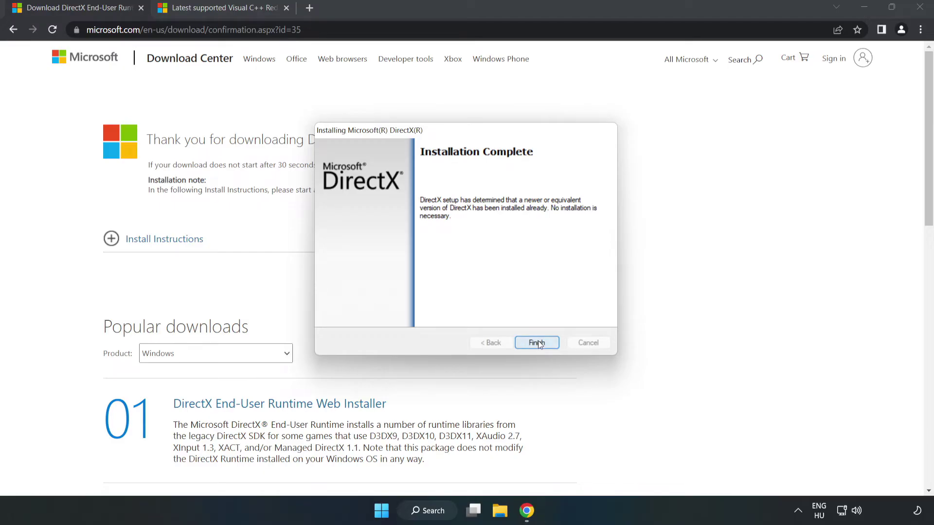
pyautogui.click(537, 343)
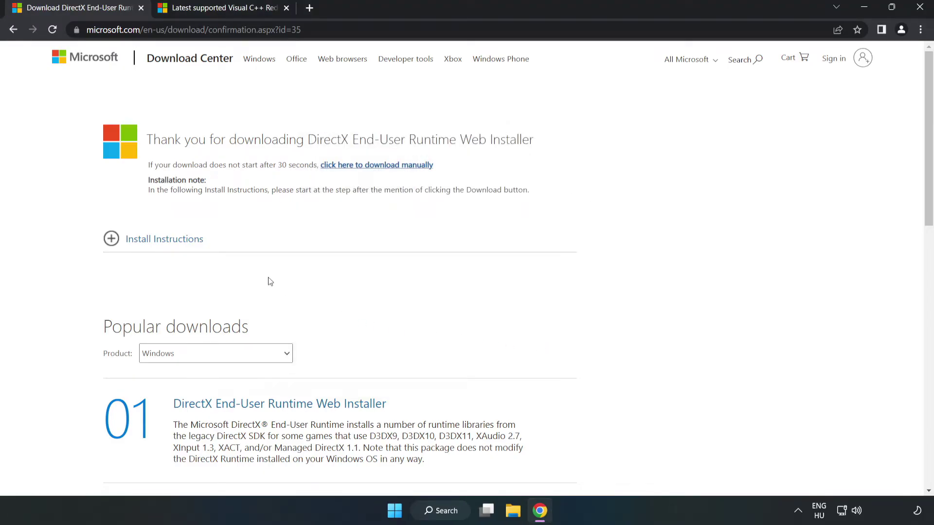
# - Close the DirectX download page and download the ARM64, X86 and X64 Visual C++ 2015–2022 Redistributables, allowing multiple downloads from the site
pyautogui.click(140, 9)
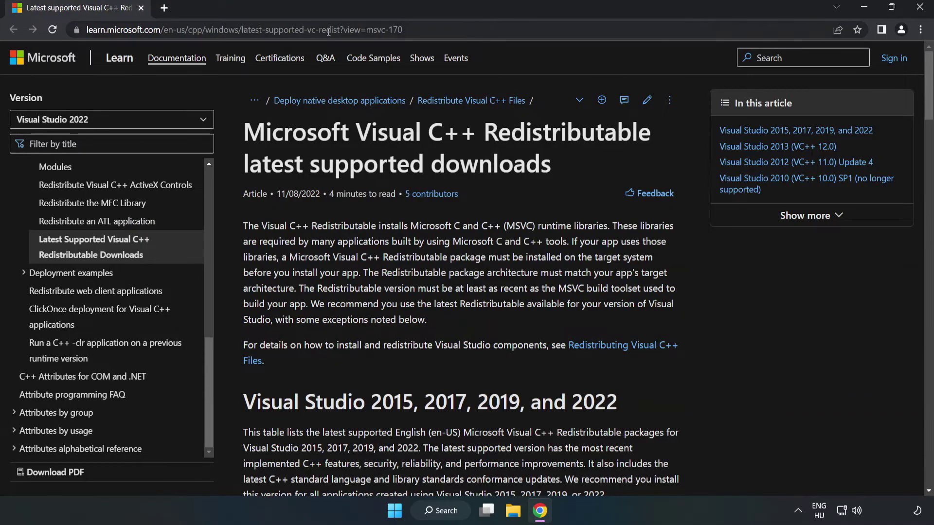
pyautogui.click(313, 30)
pyautogui.press('End')
pyautogui.click(479, 161)
pyautogui.scroll(-6, 929, 103)
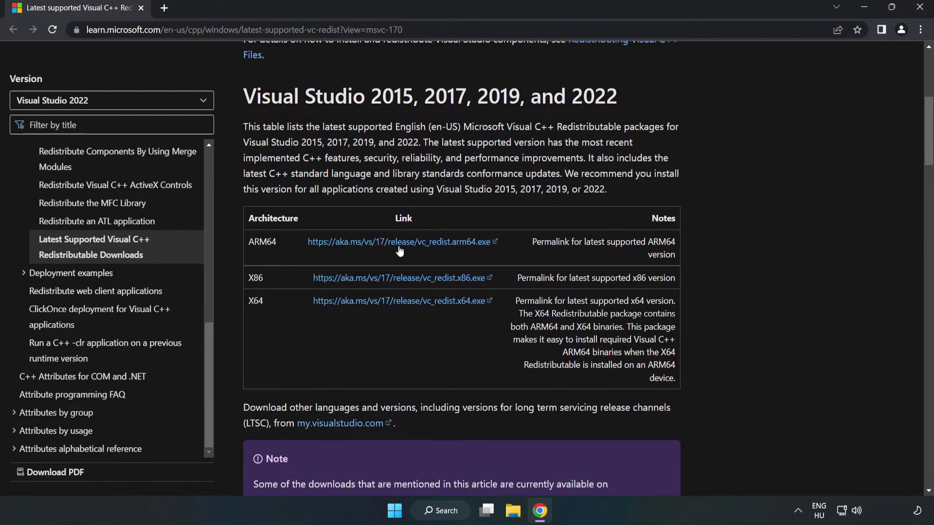
pyautogui.click(395, 242)
pyautogui.click(411, 280)
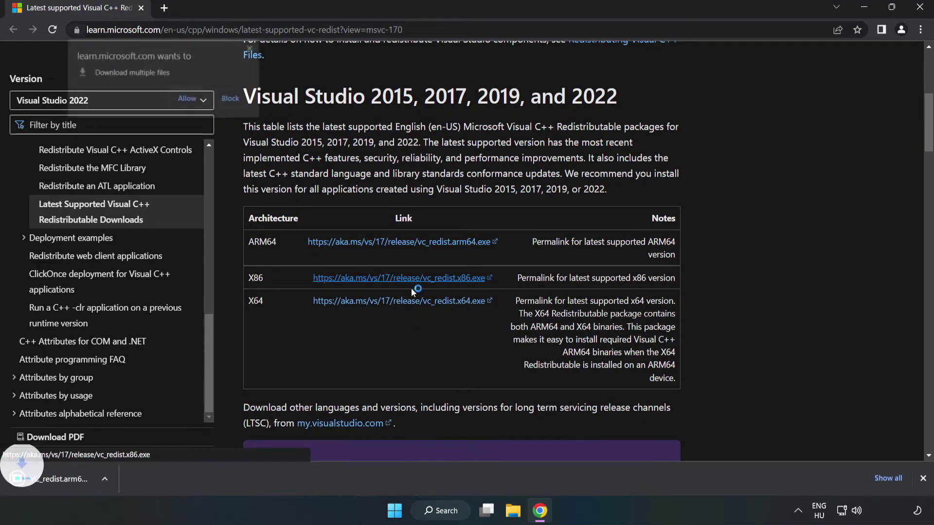
pyautogui.click(411, 301)
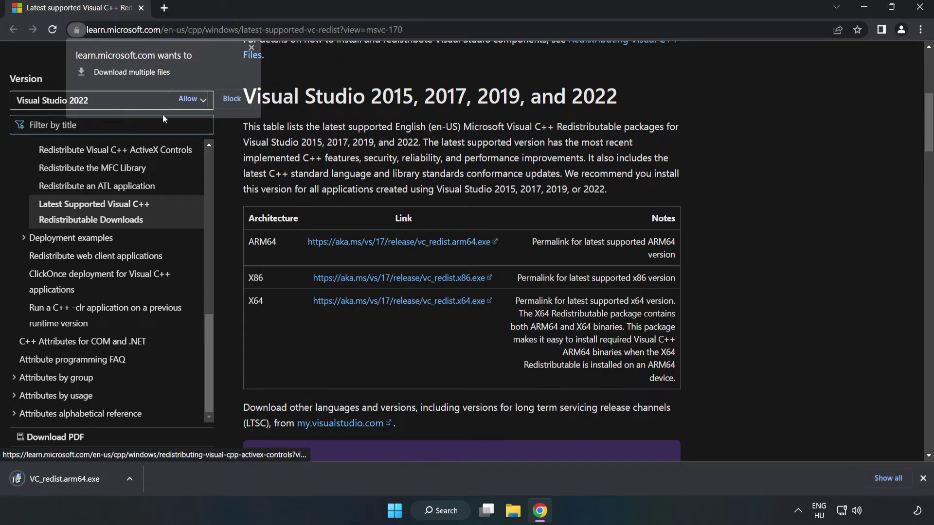
pyautogui.click(189, 98)
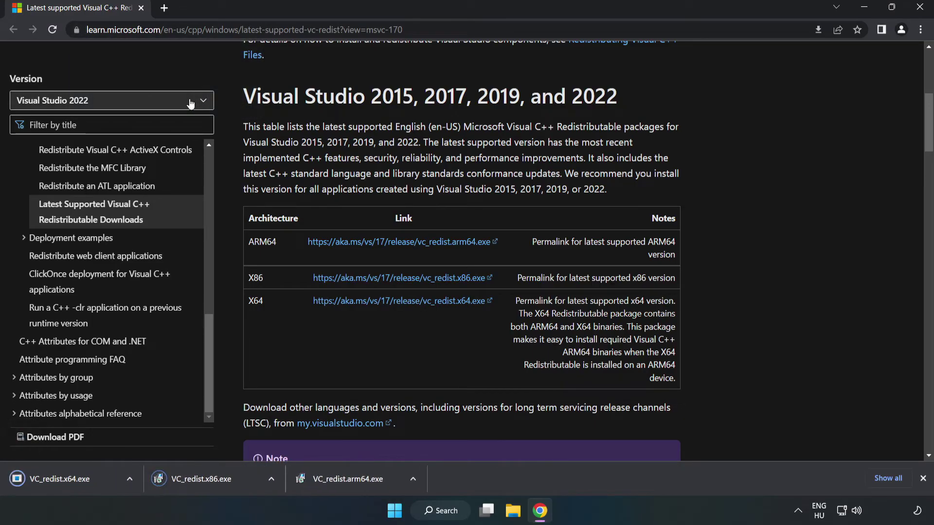
# - Run VC_redist.arm64.exe, agree to the license terms and conditions, and start installing the Arm64 Visual C++ Redistributable
pyautogui.click(357, 483)
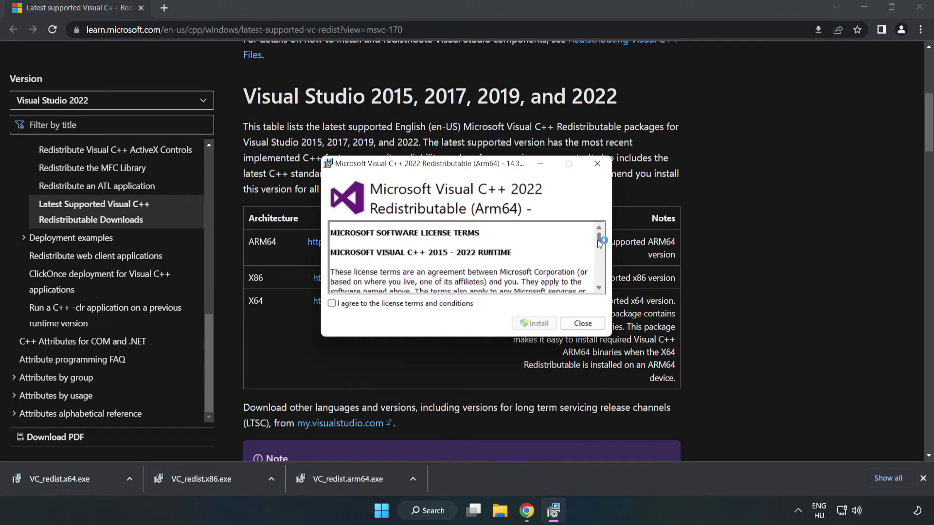
pyautogui.moveTo(597, 240); pyautogui.dragTo(598, 292)
pyautogui.click(387, 306)
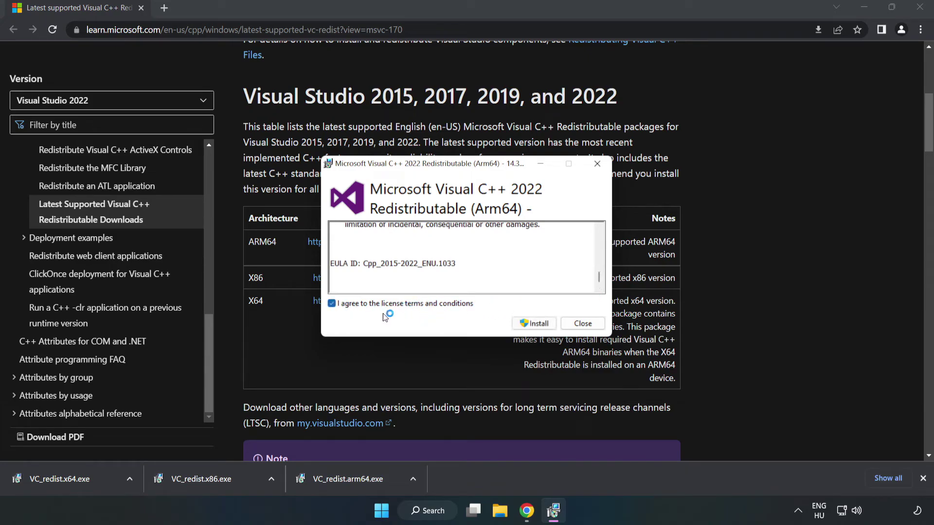
pyautogui.click(533, 327)
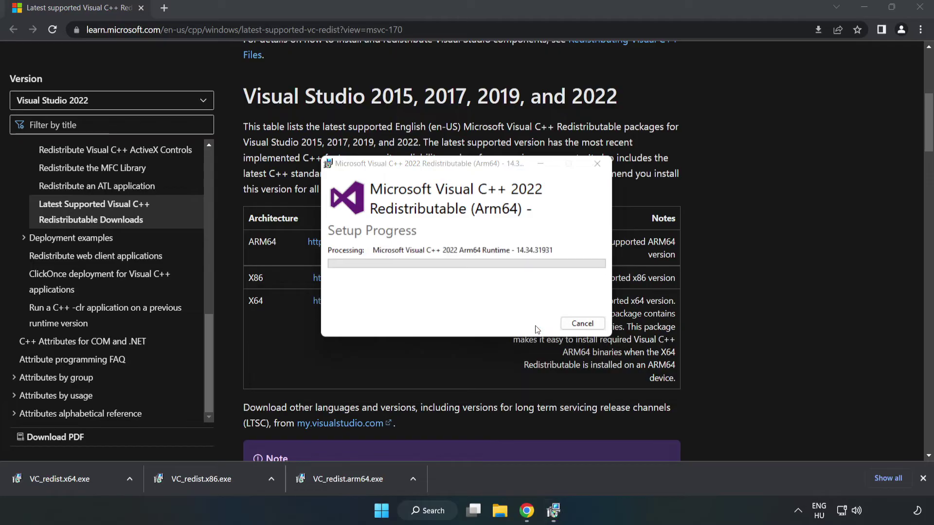